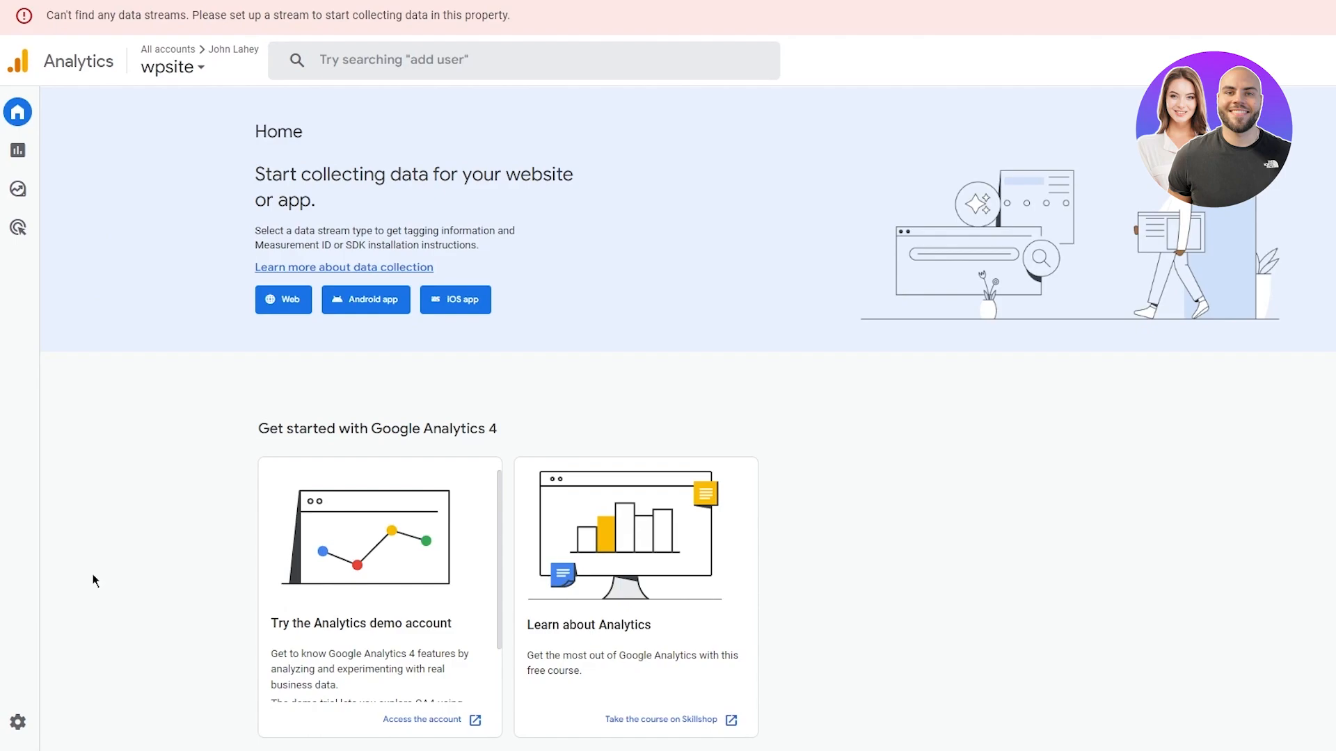
# - Start creating a new property from the admin settings and dismiss the Admin Settings tour
pyautogui.click(20, 723)
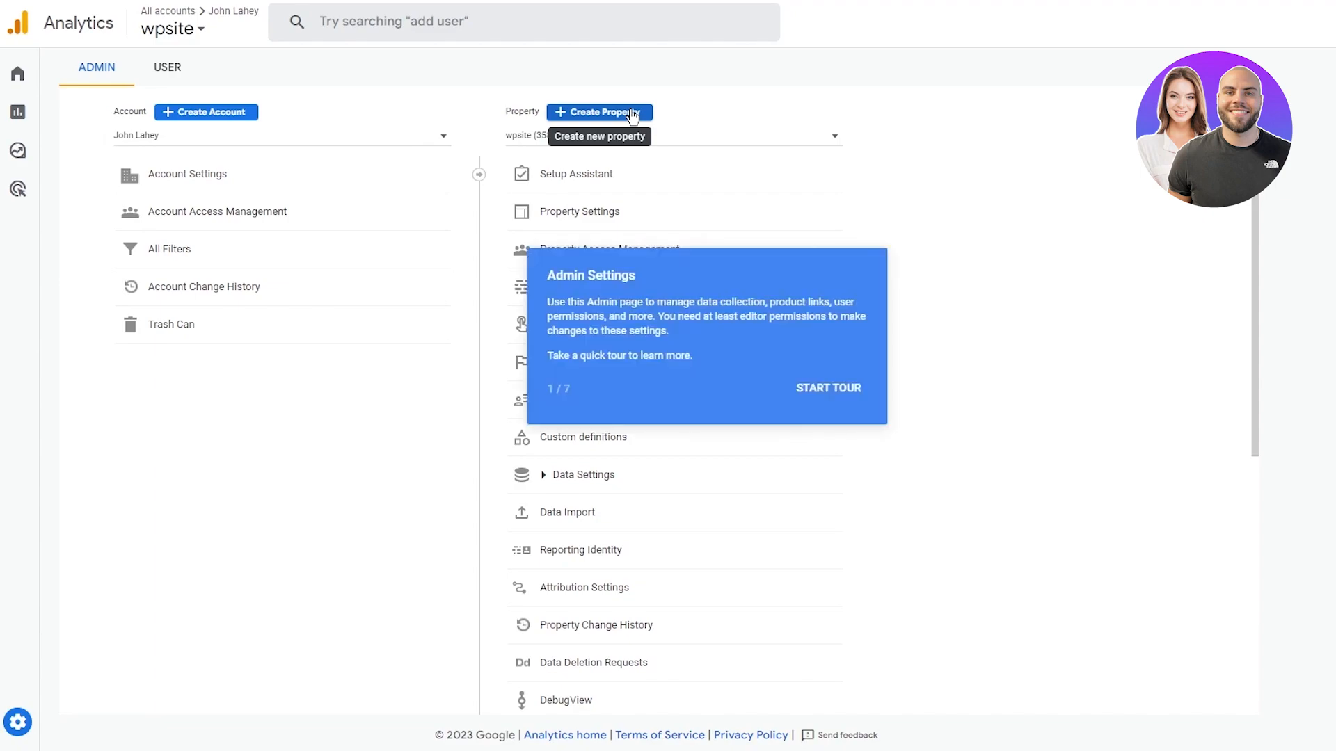
pyautogui.click(633, 114)
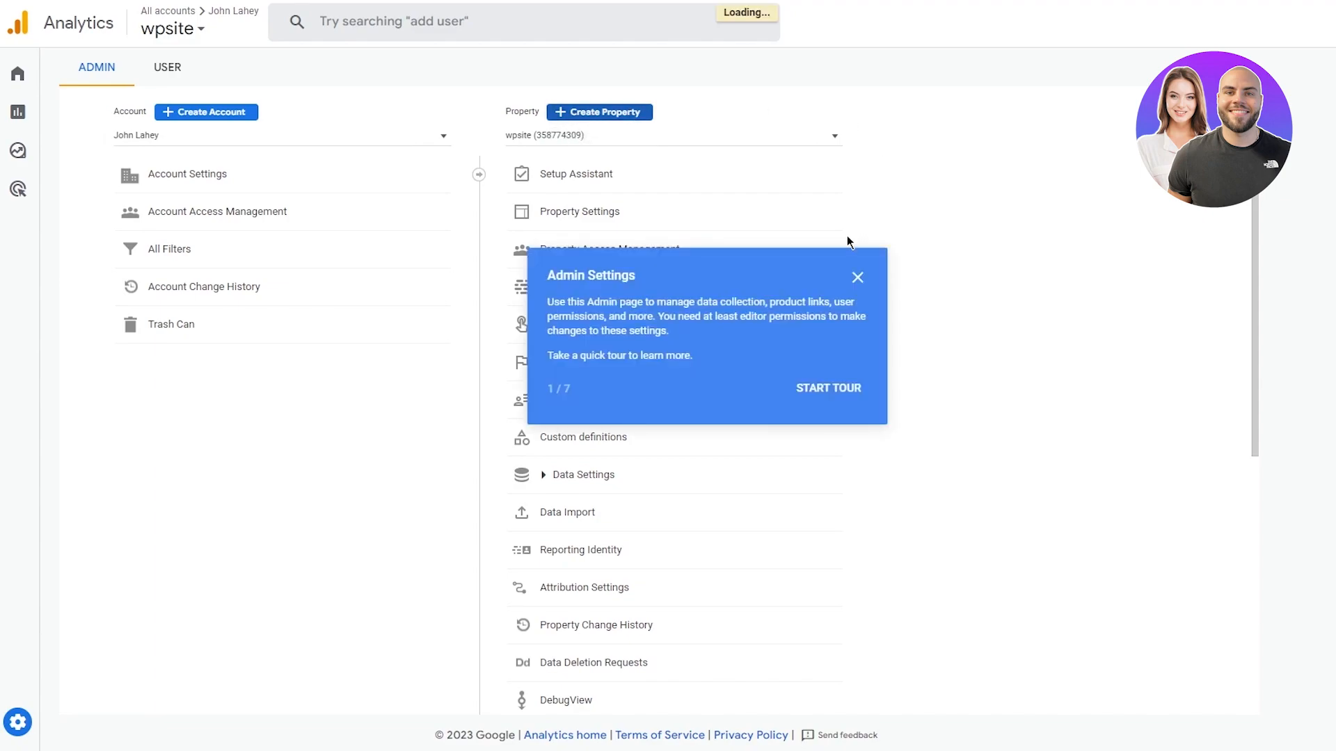
pyautogui.click(857, 277)
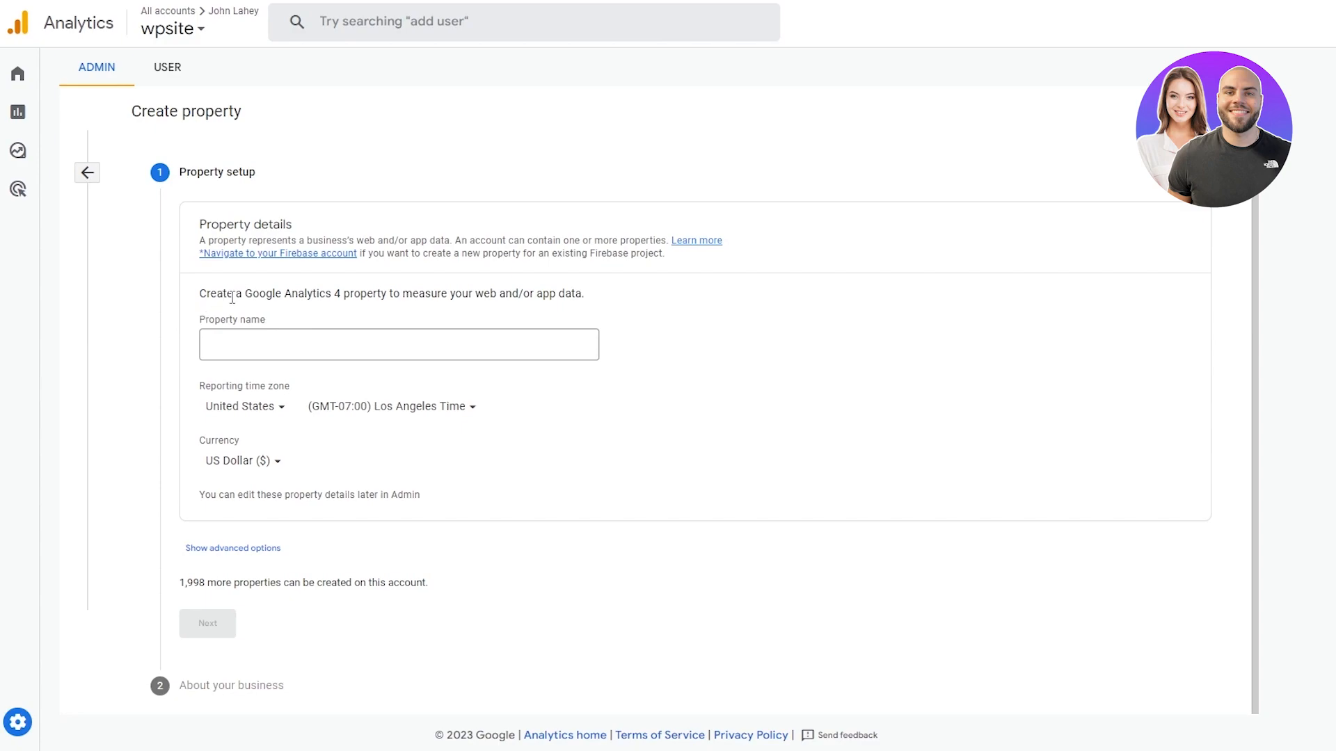
# - Name the new property "New Demo"
pyautogui.click(361, 343)
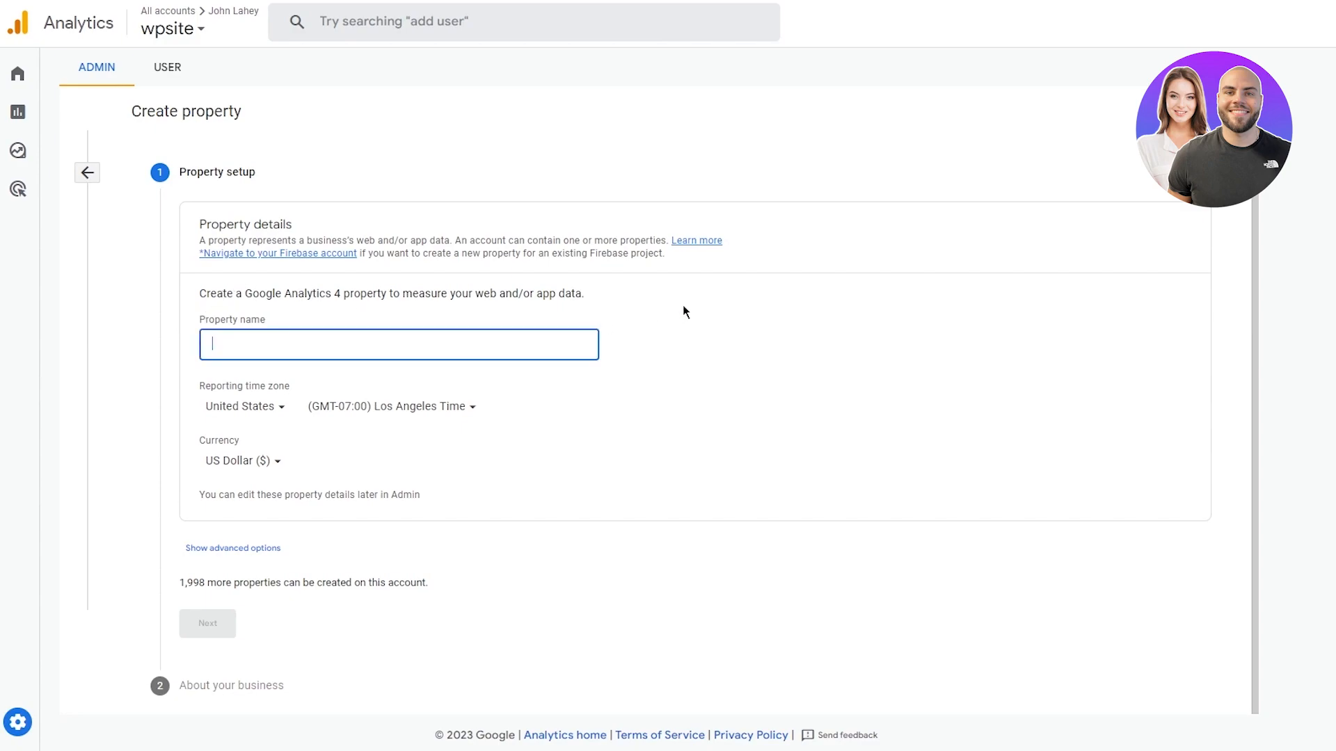
pyautogui.write('New Deno')
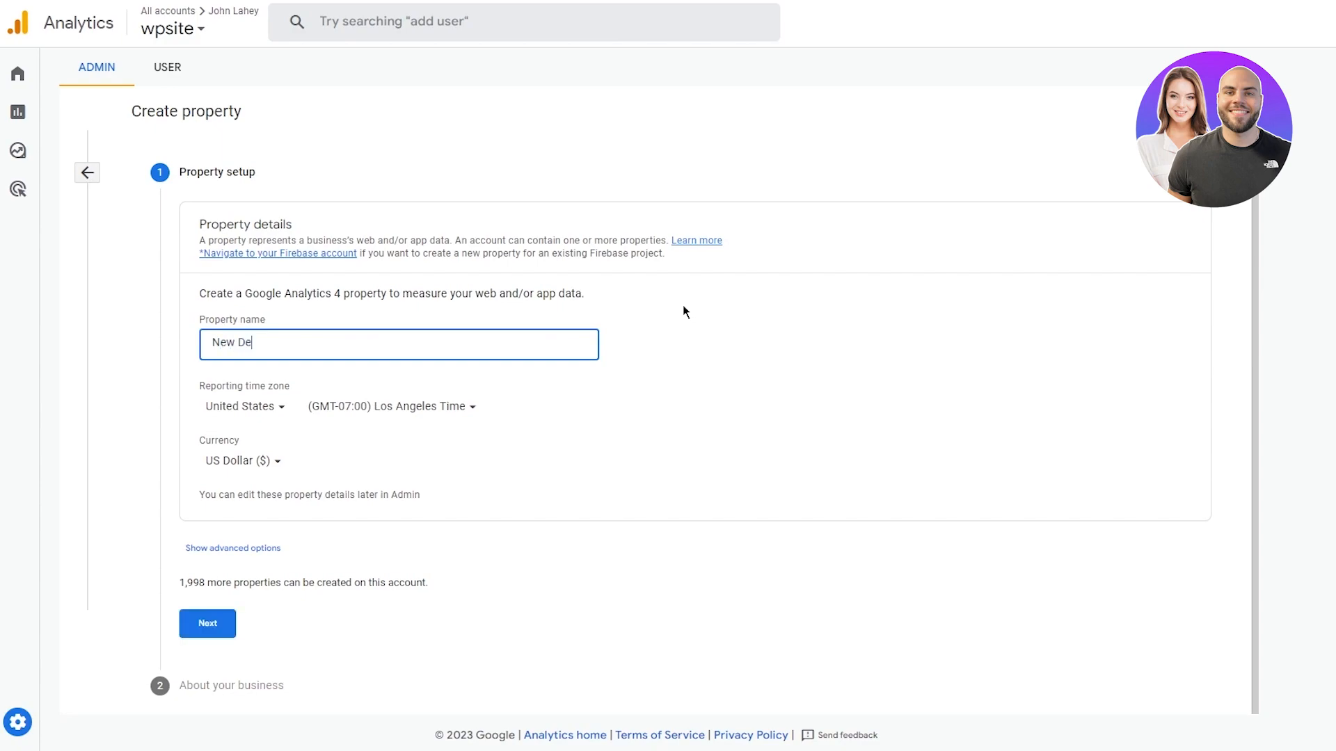
pyautogui.press('BackSpace')
pyautogui.press('BackSpace')
pyautogui.write('mo')
# - Check the property's advanced options, hide them again and proceed to the business information
pyautogui.click(234, 548)
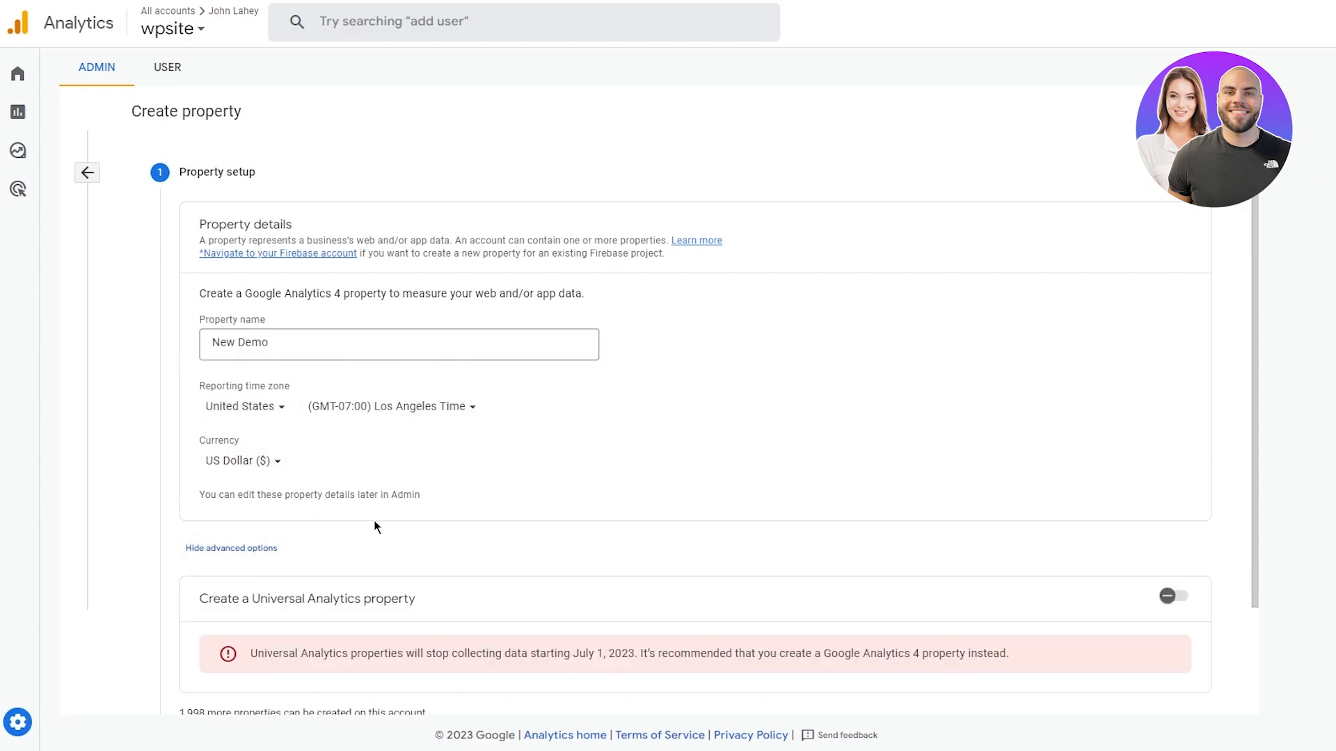
pyautogui.scroll(-2, 374, 520)
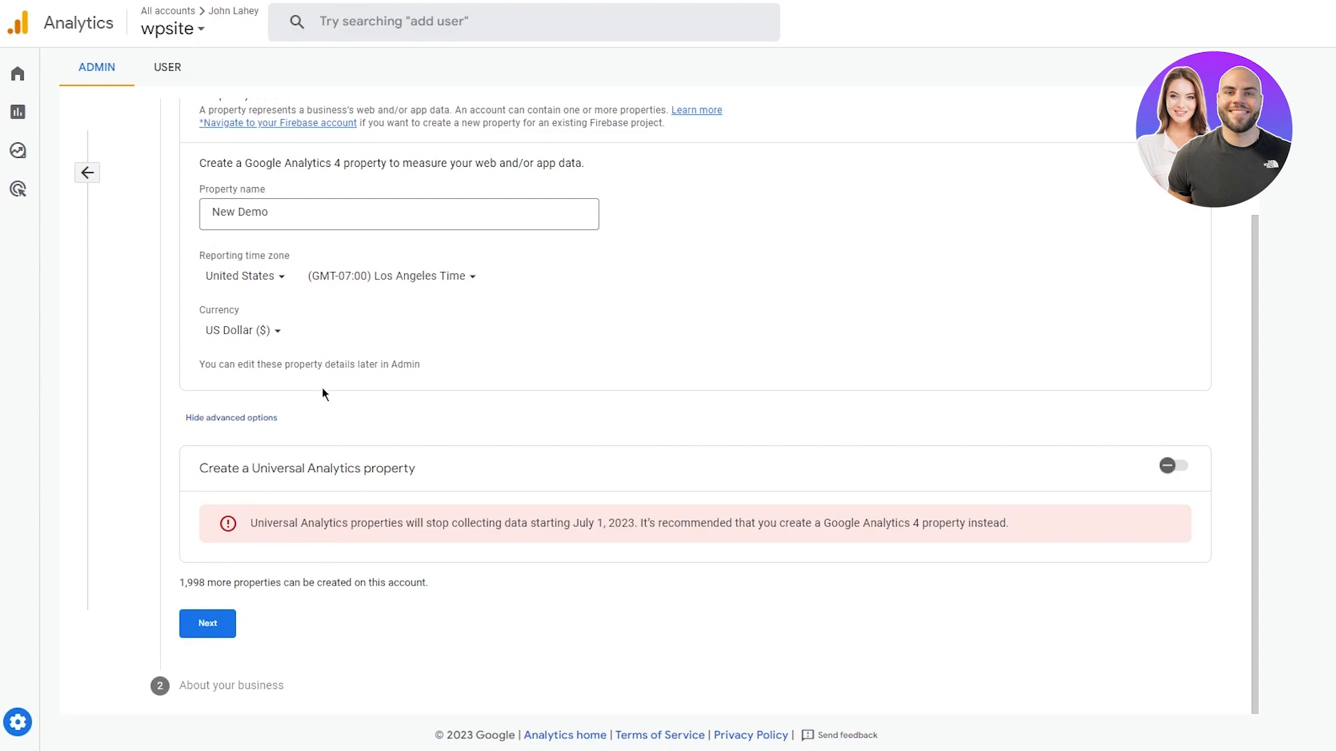
pyautogui.click(272, 418)
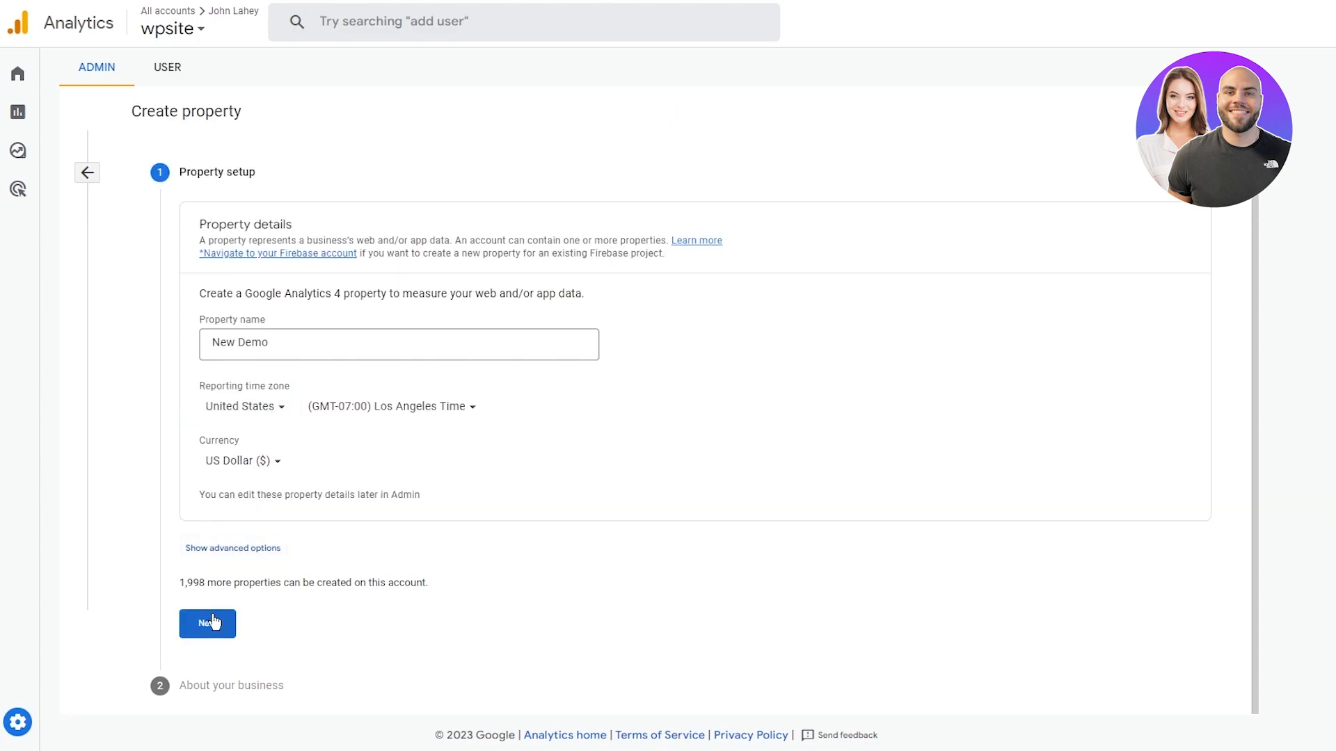
pyautogui.click(210, 621)
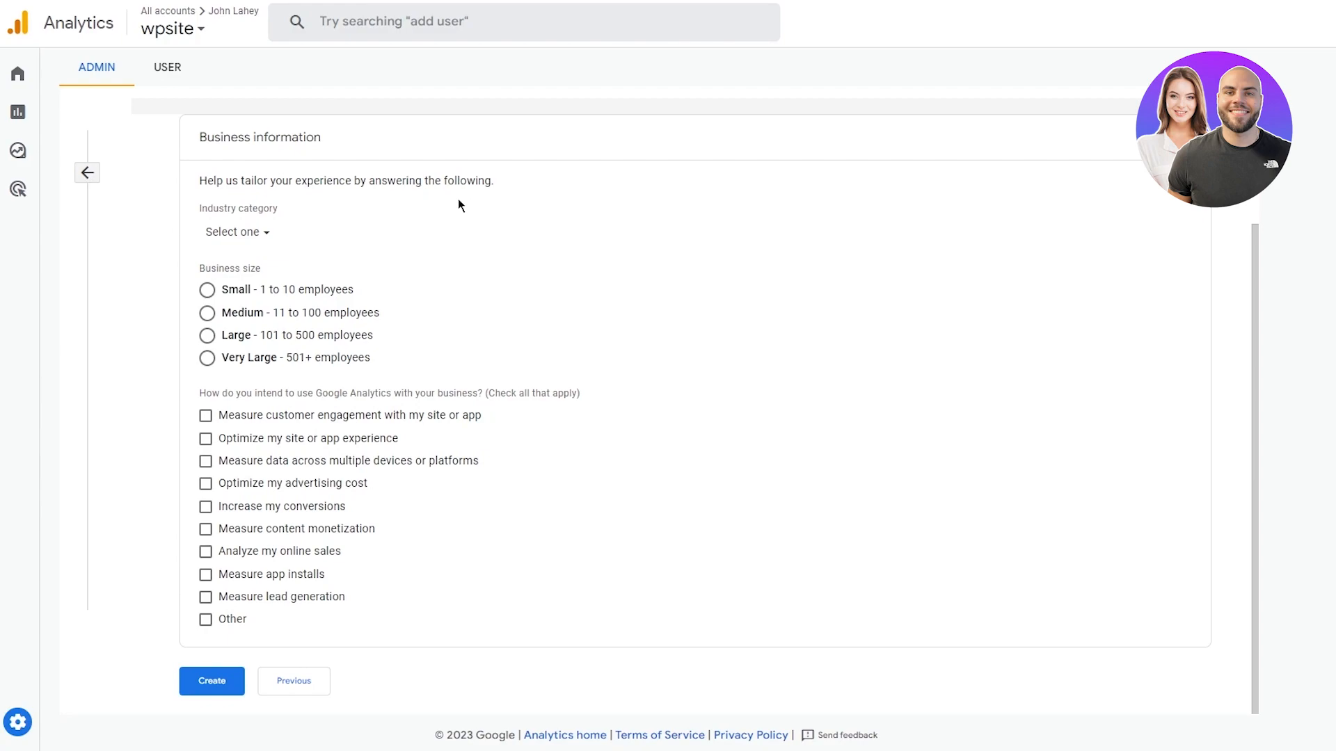
# - Set the industry category to Business & Industrial
pyautogui.click(258, 234)
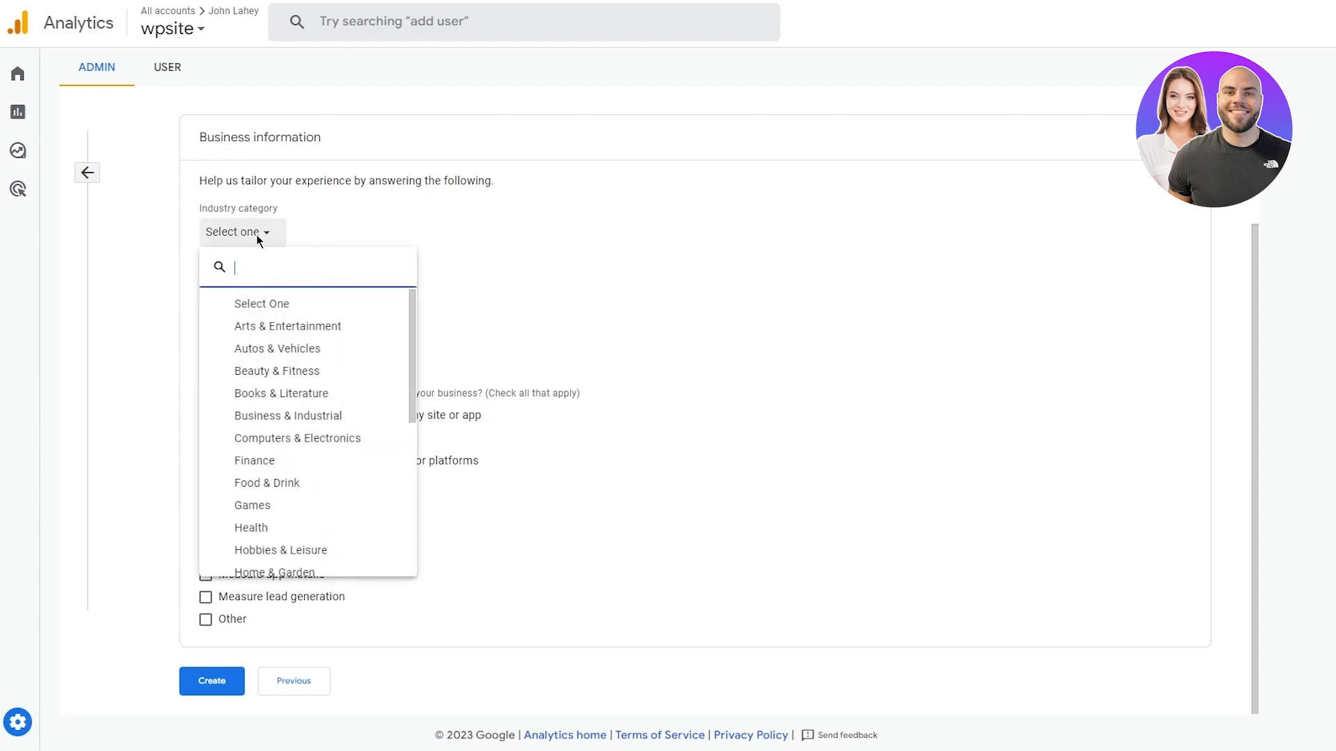
pyautogui.scroll(-5, 336, 393)
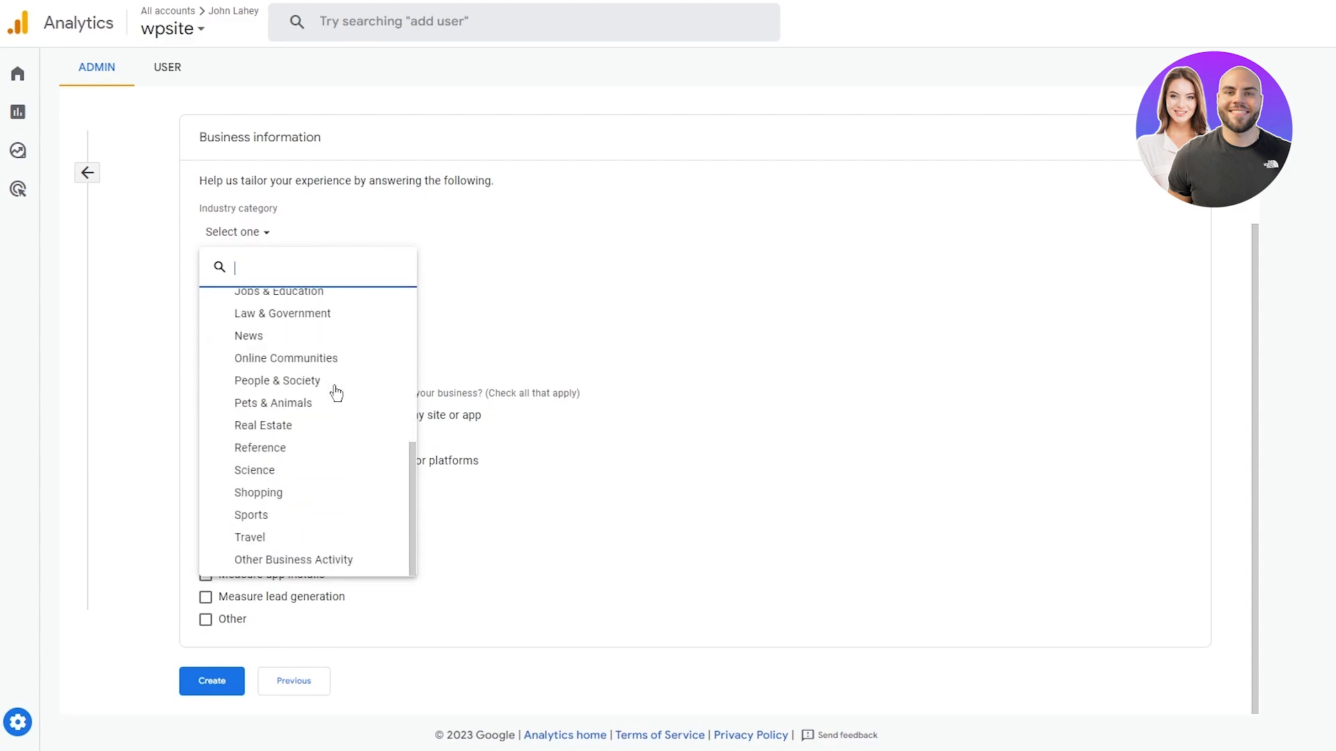
pyautogui.scroll(5, 336, 394)
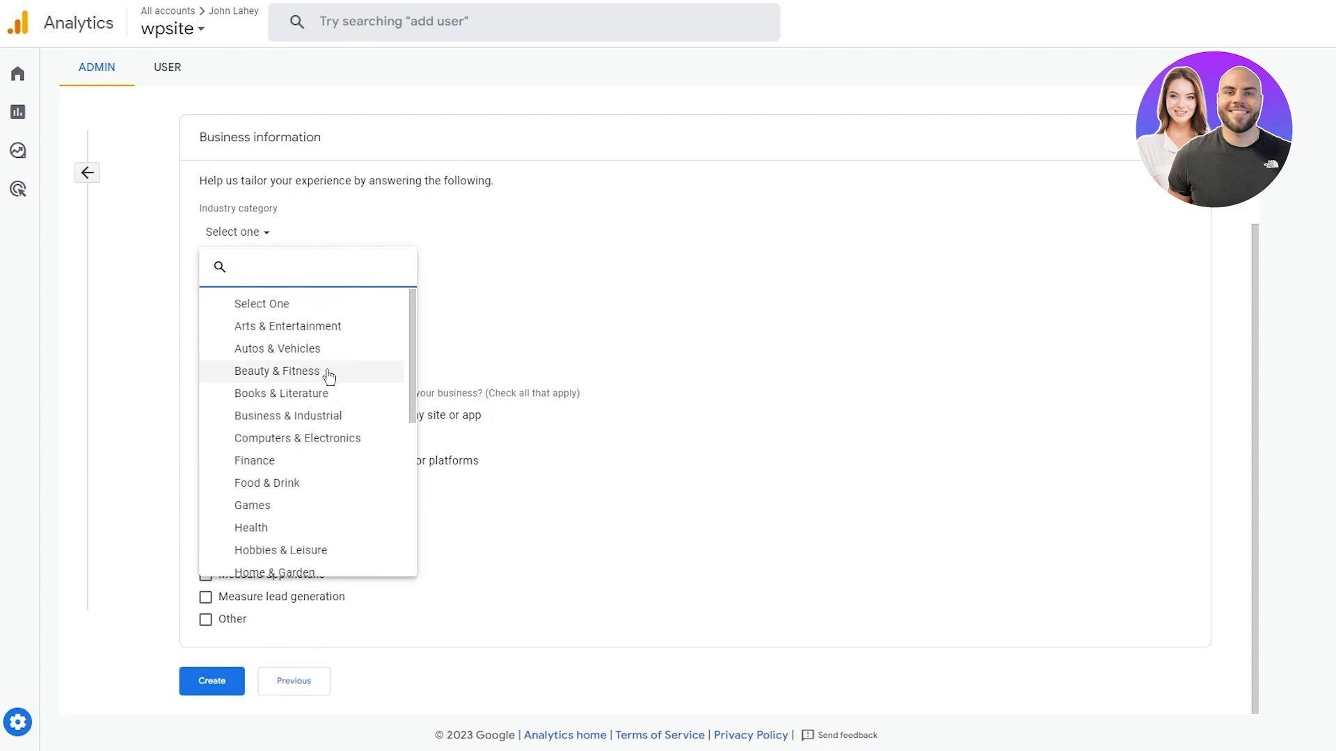
pyautogui.click(358, 416)
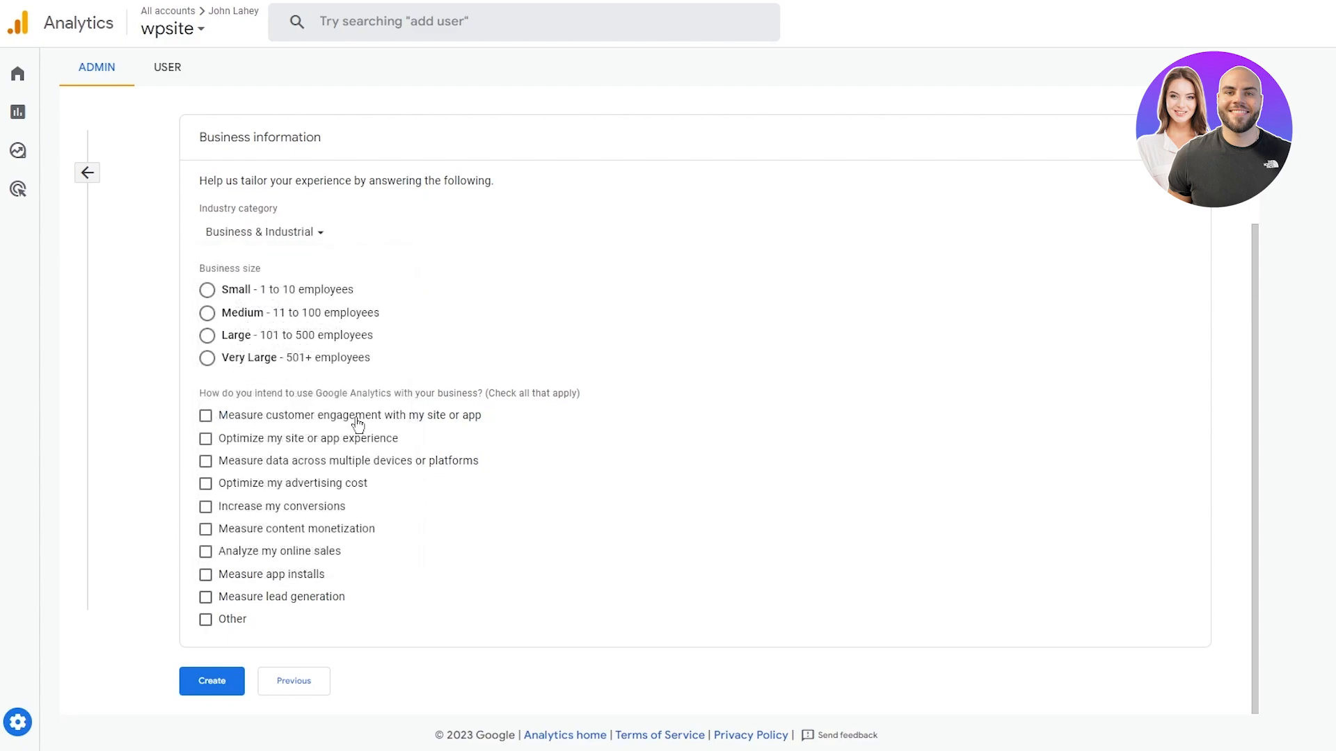
# - Set the industry category to Sports
pyautogui.click(256, 227)
pyautogui.scroll(-2, 321, 430)
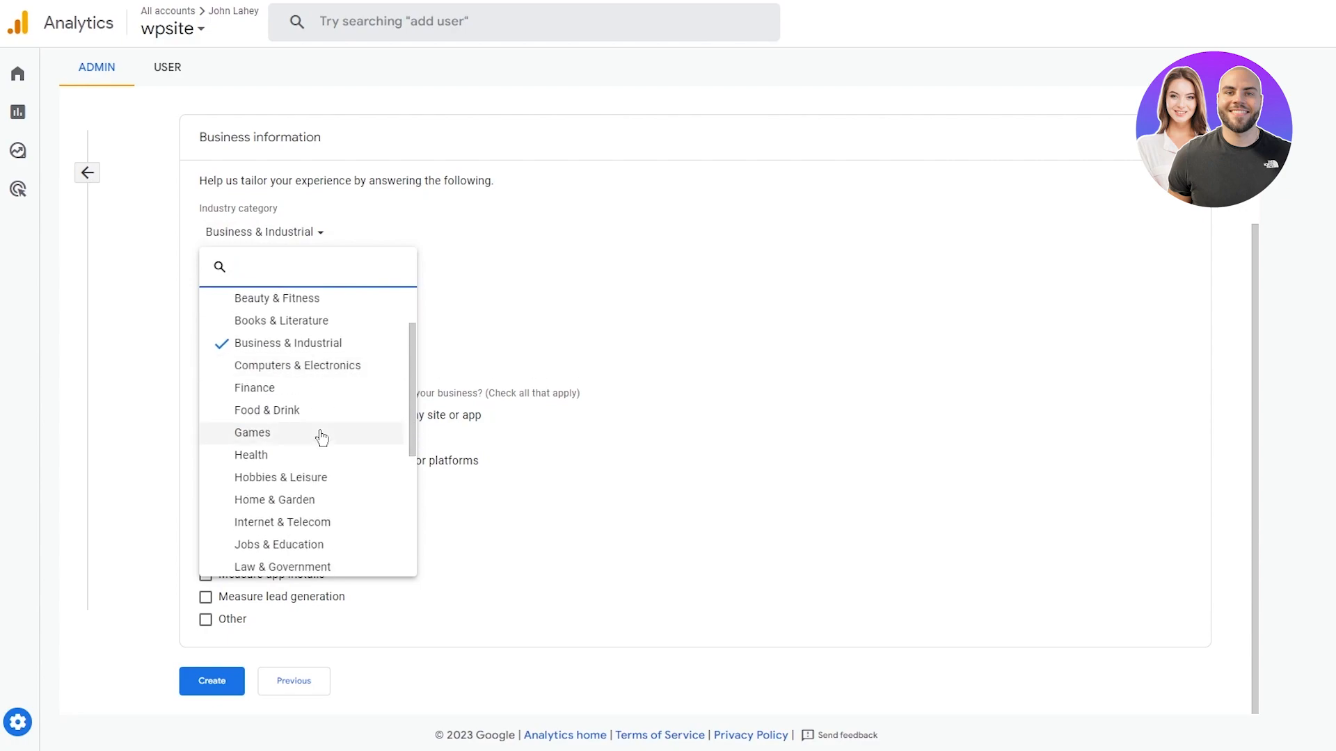
pyautogui.scroll(-1, 333, 412)
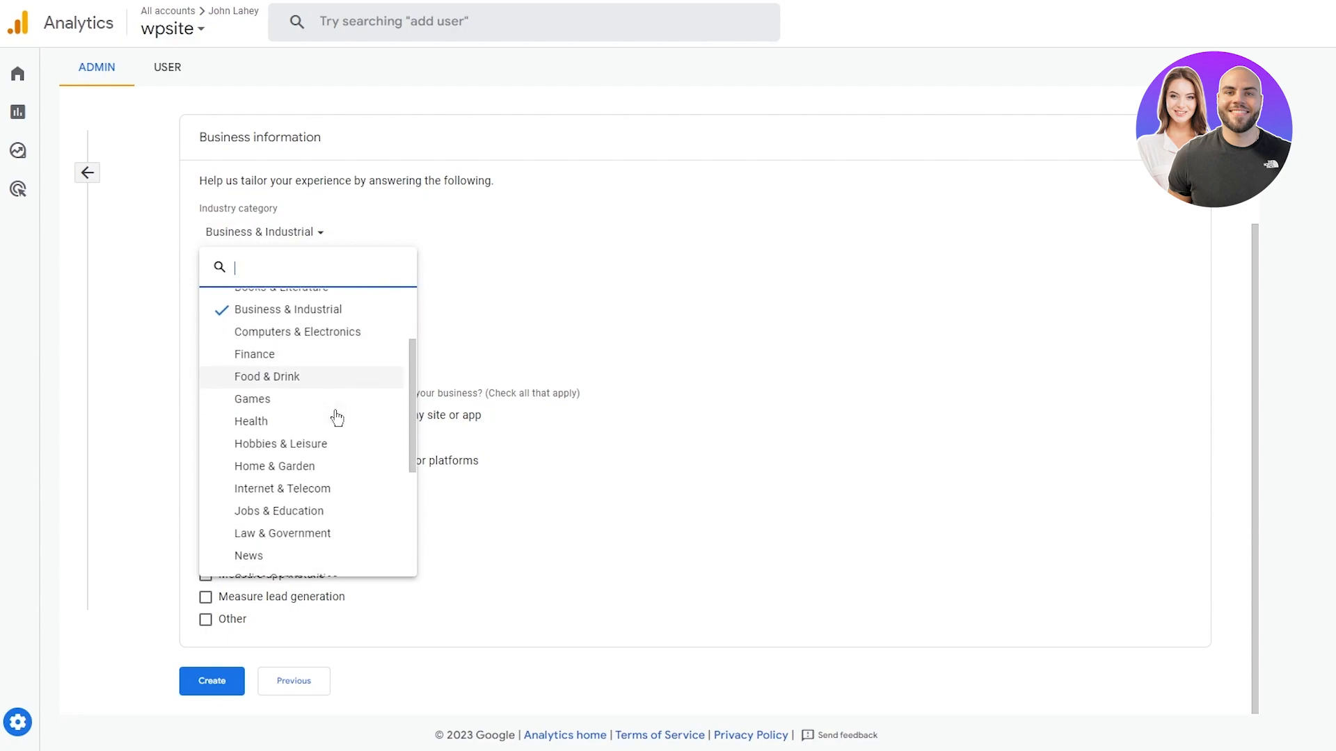
pyautogui.scroll(-1, 336, 418)
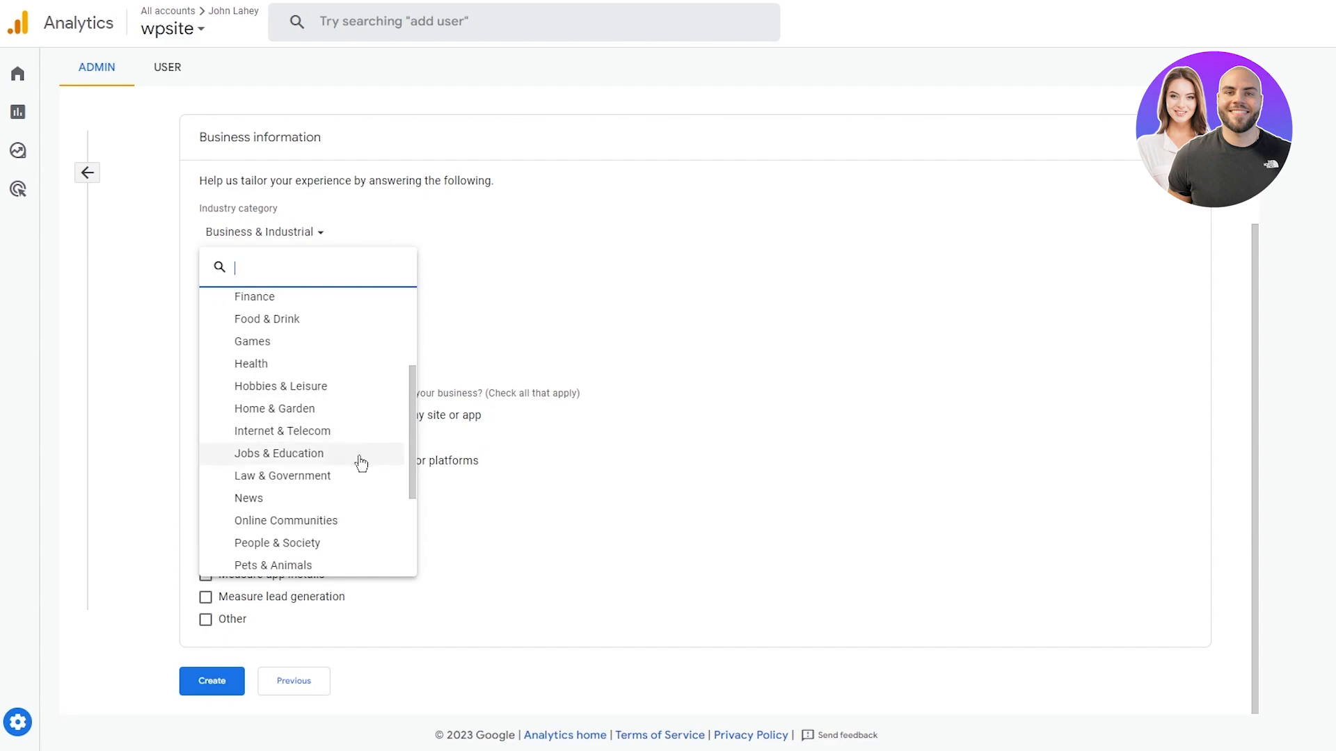
pyautogui.scroll(-4, 358, 494)
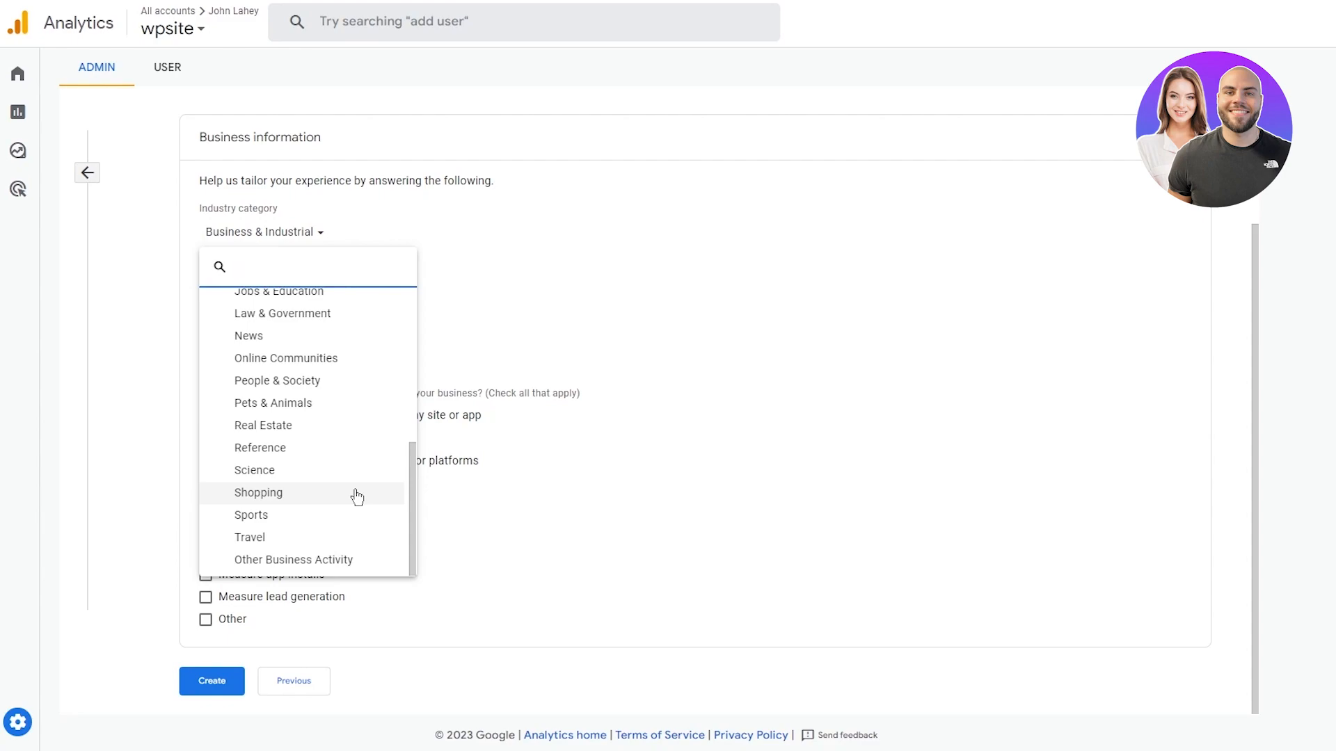
pyautogui.click(307, 515)
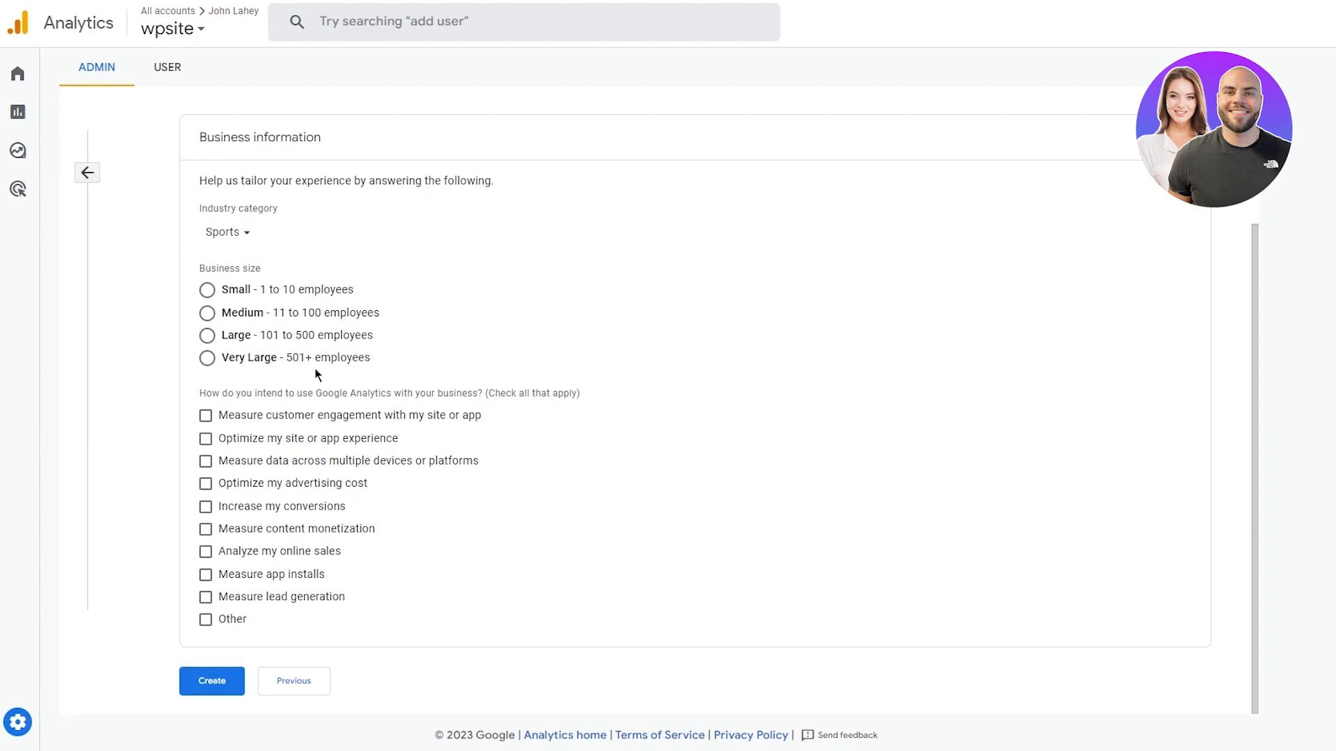
# - Set the business size to Medium and select all intended uses from customer engagement through lead generation, excluding Other
pyautogui.click(206, 313)
pyautogui.click(206, 415)
pyautogui.click(206, 439)
pyautogui.click(205, 461)
pyautogui.click(205, 484)
pyautogui.click(206, 506)
pyautogui.click(205, 529)
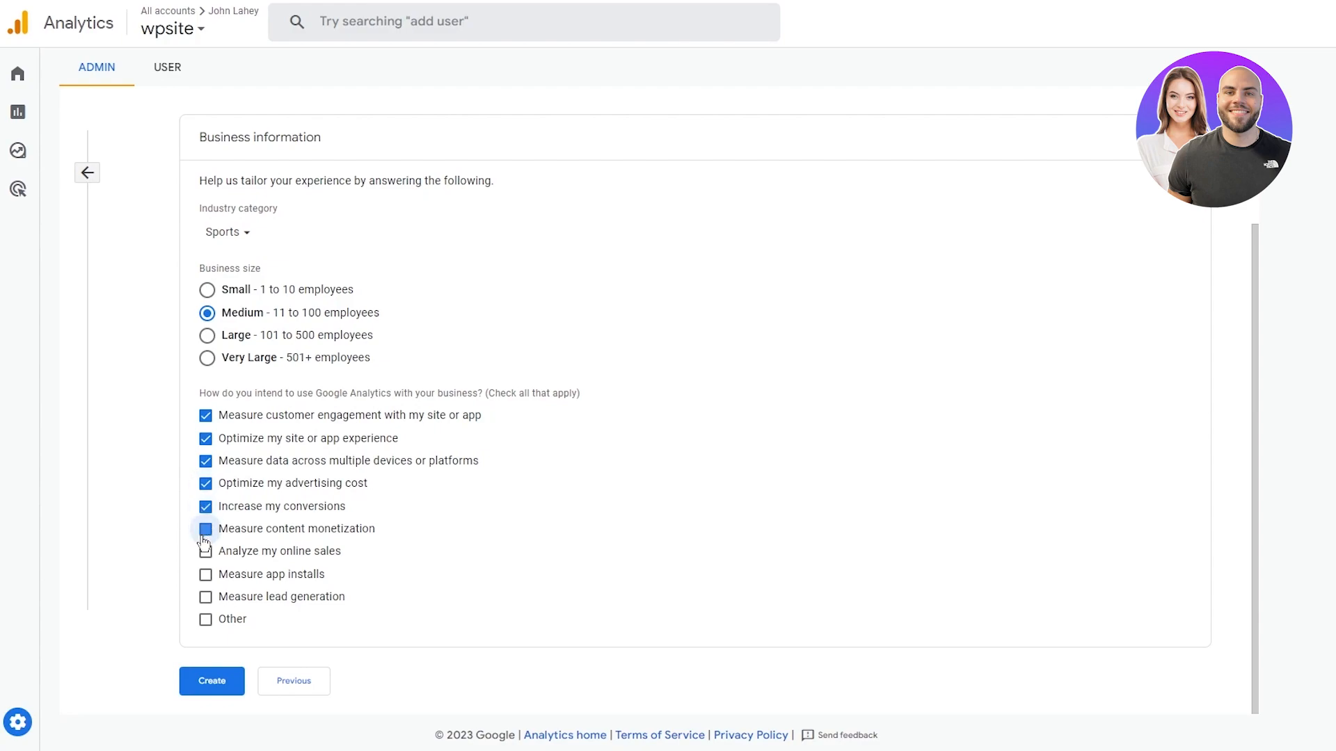
pyautogui.click(205, 552)
pyautogui.click(206, 575)
pyautogui.click(205, 597)
pyautogui.click(205, 620)
pyautogui.click(205, 621)
pyautogui.click(206, 622)
pyautogui.click(270, 641)
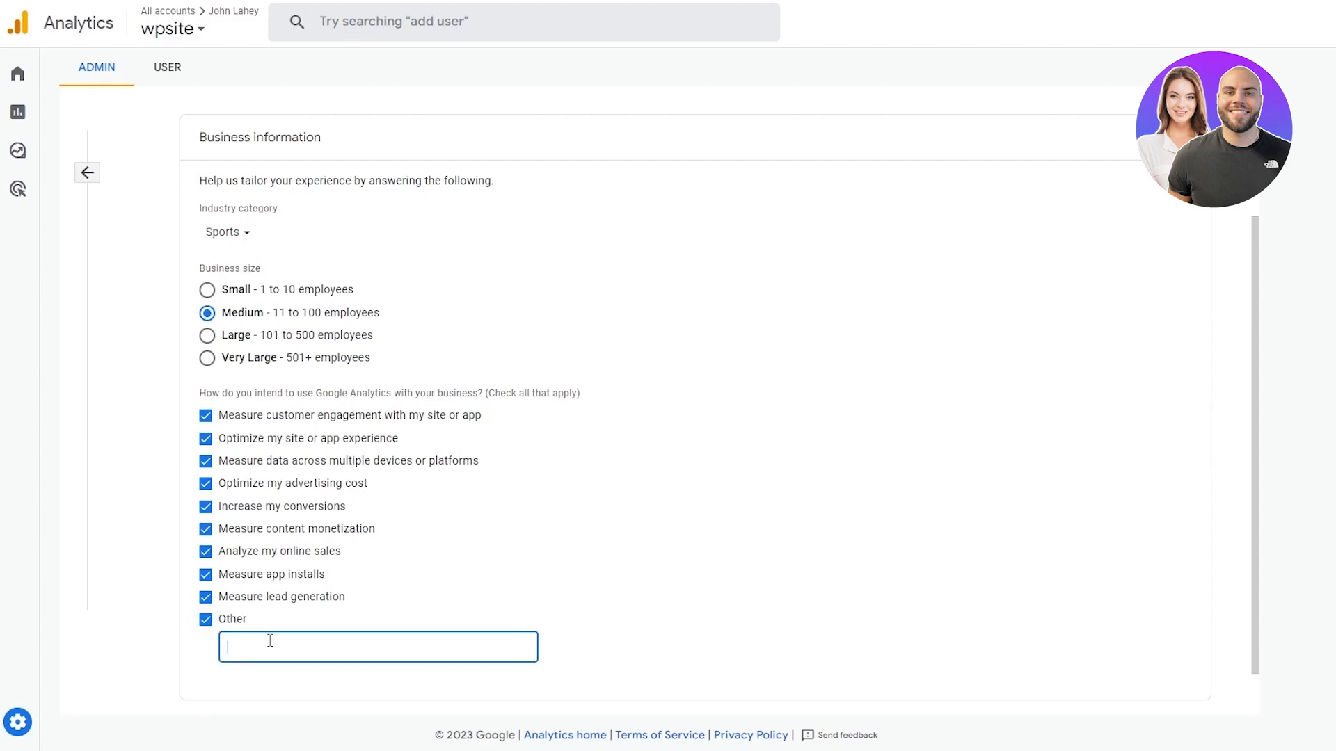
pyautogui.click(206, 620)
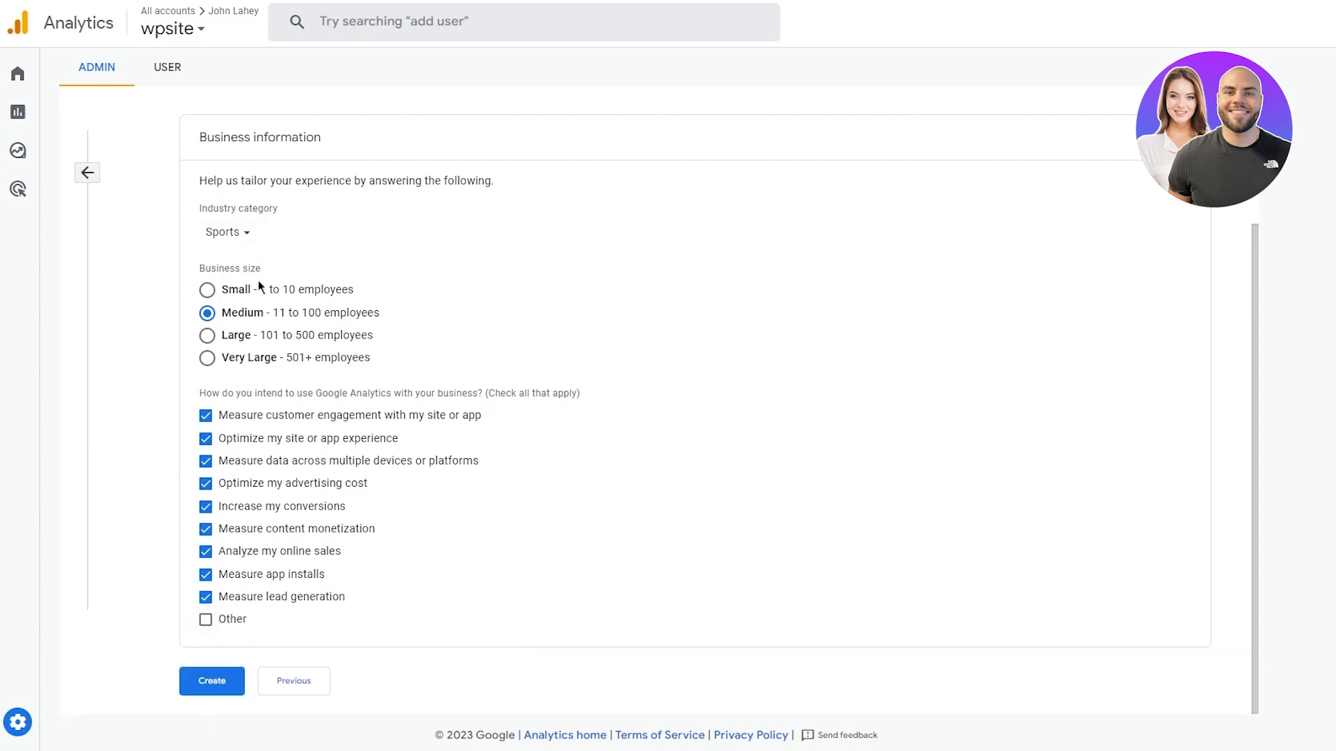
# - Create the property and open the Web data stream setup for it
pyautogui.click(224, 682)
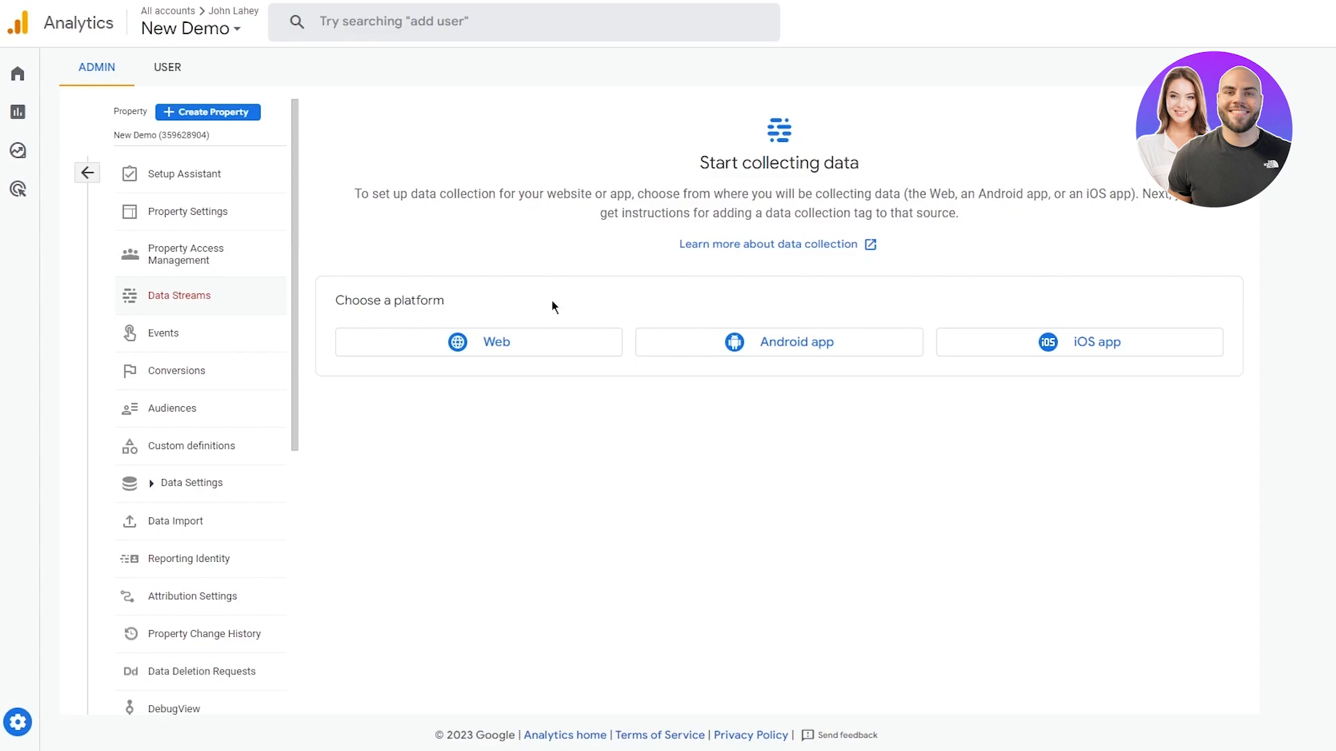
pyautogui.click(514, 344)
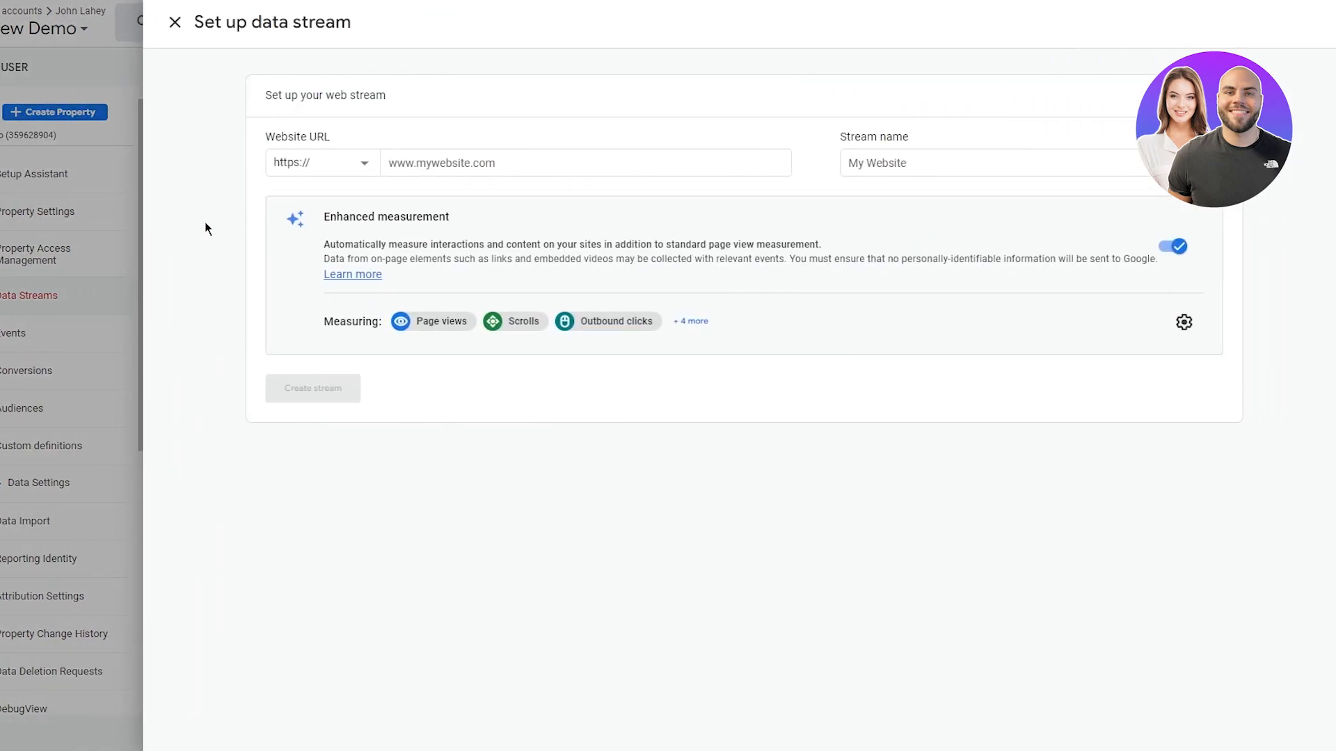
pyautogui.click(77, 174)
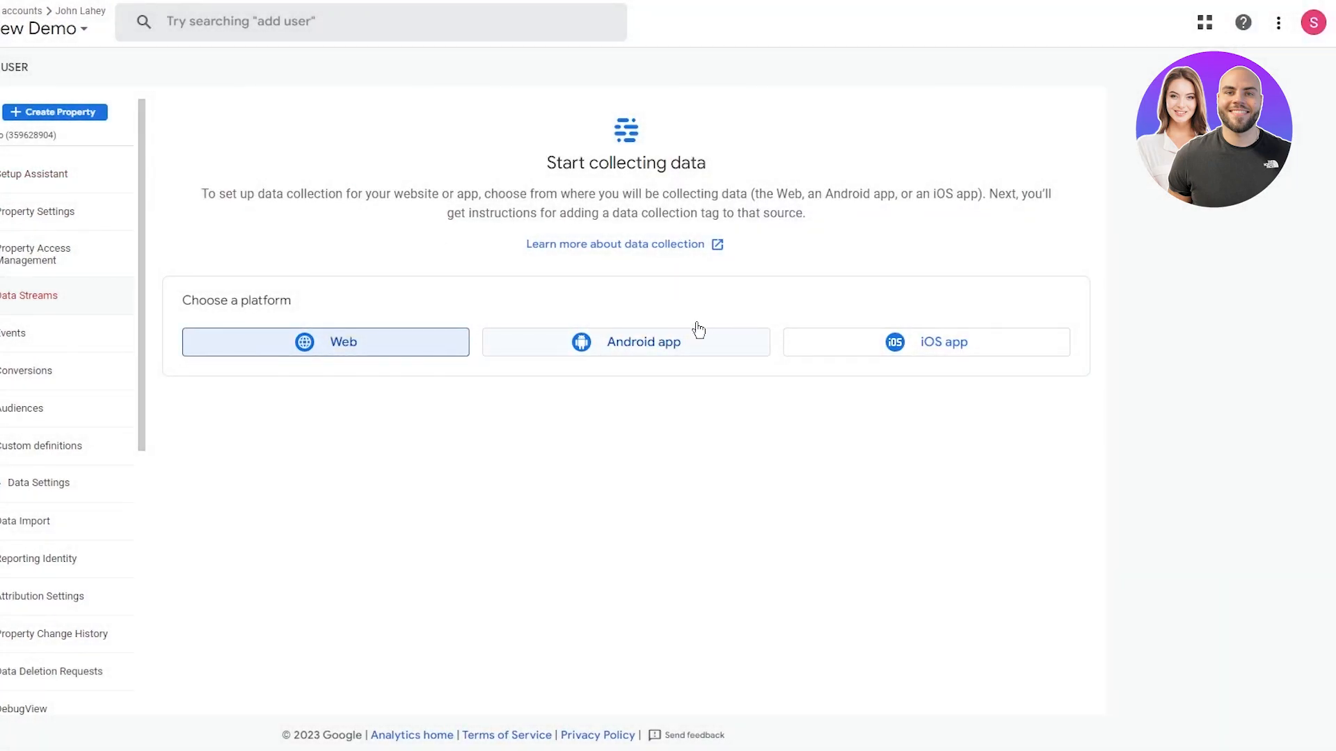
pyautogui.click(335, 352)
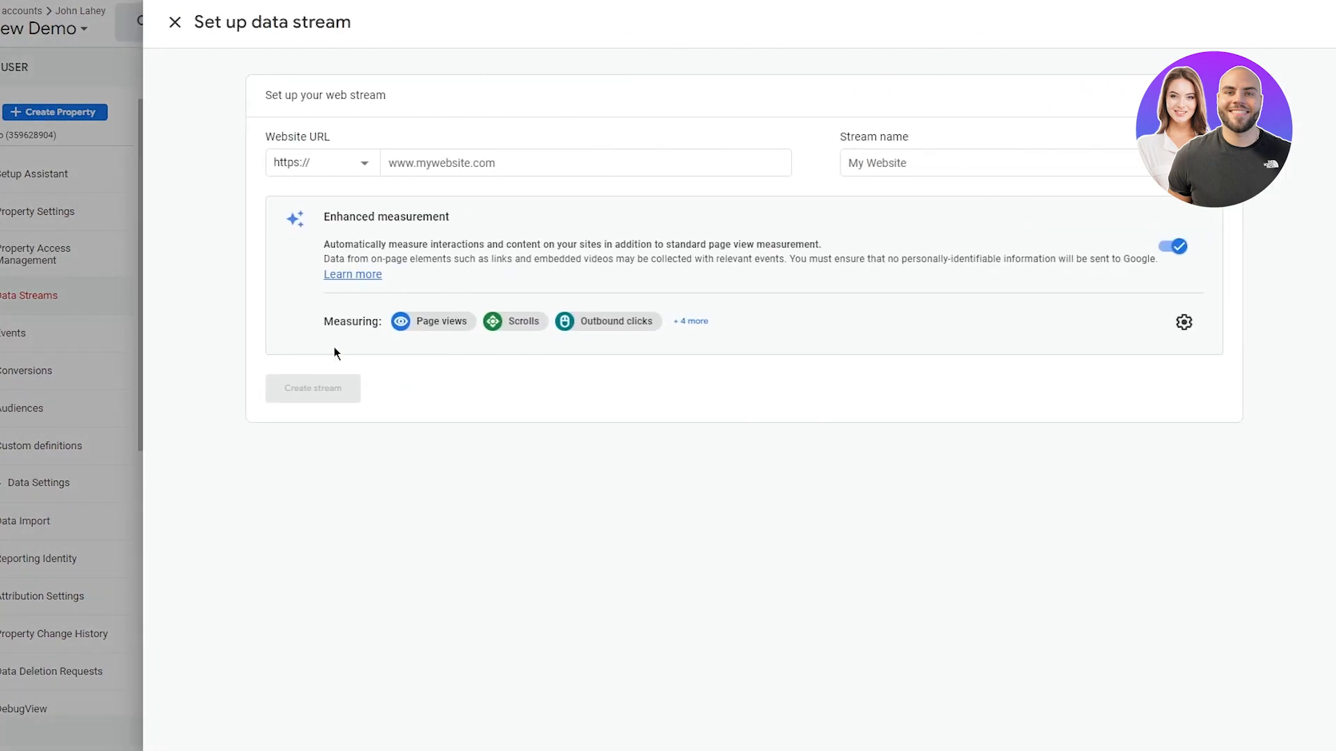
# - Look at the protocol options available for the web stream's website URL
pyautogui.click(461, 159)
pyautogui.click(359, 166)
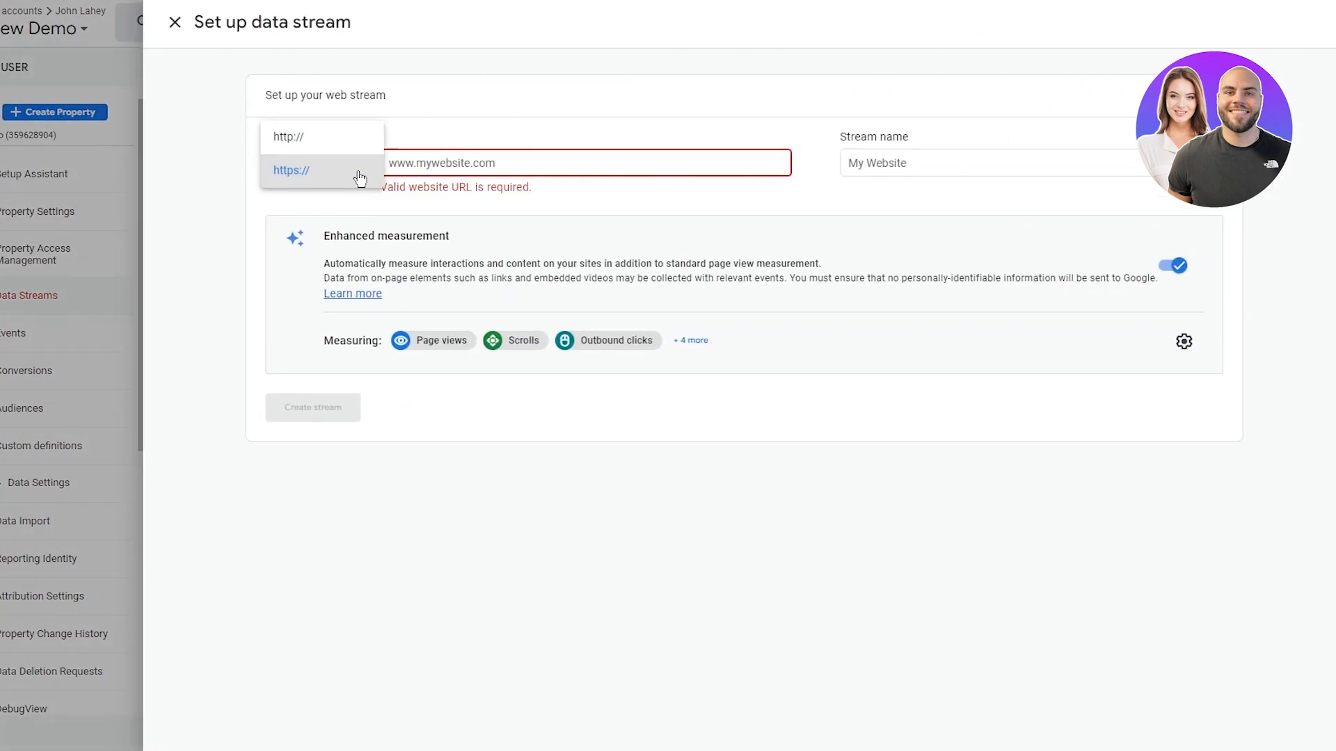
pyautogui.click(361, 167)
pyautogui.click(362, 165)
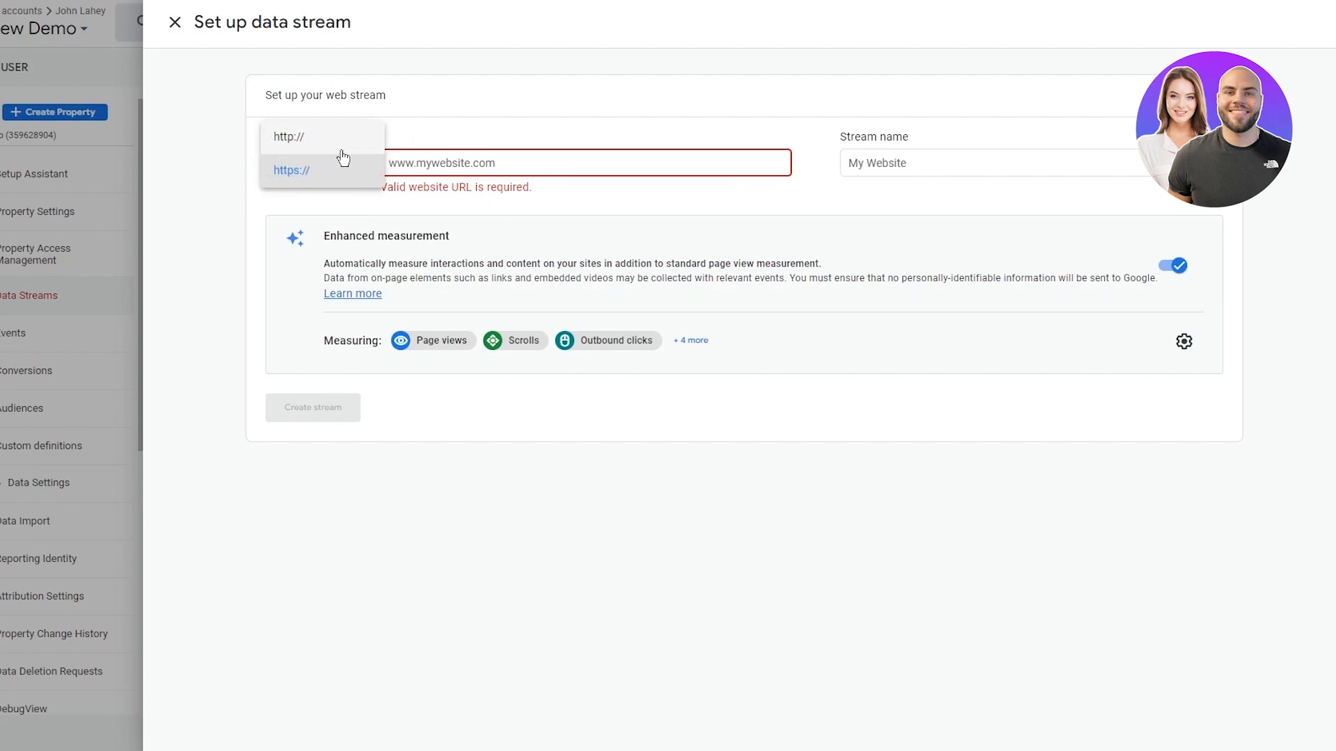
pyautogui.click(450, 138)
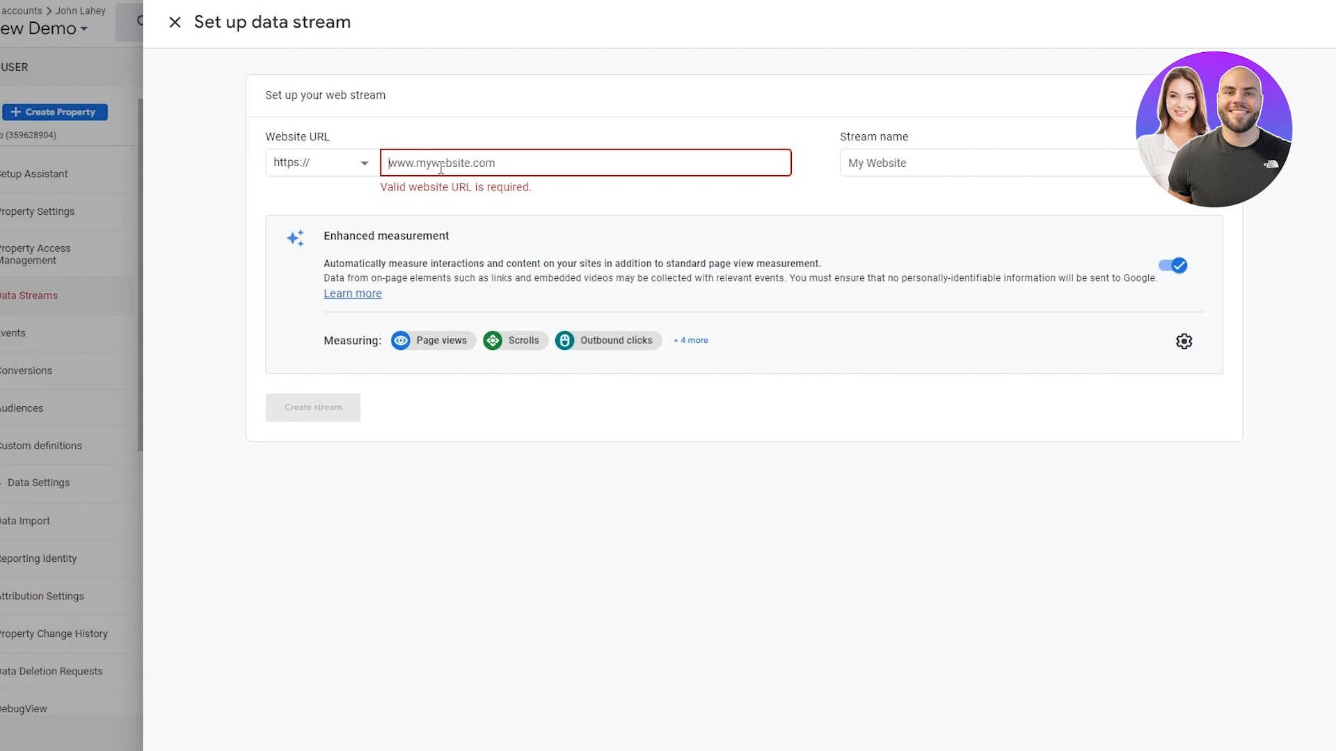
pyautogui.click(440, 167)
pyautogui.write('www.youtube')
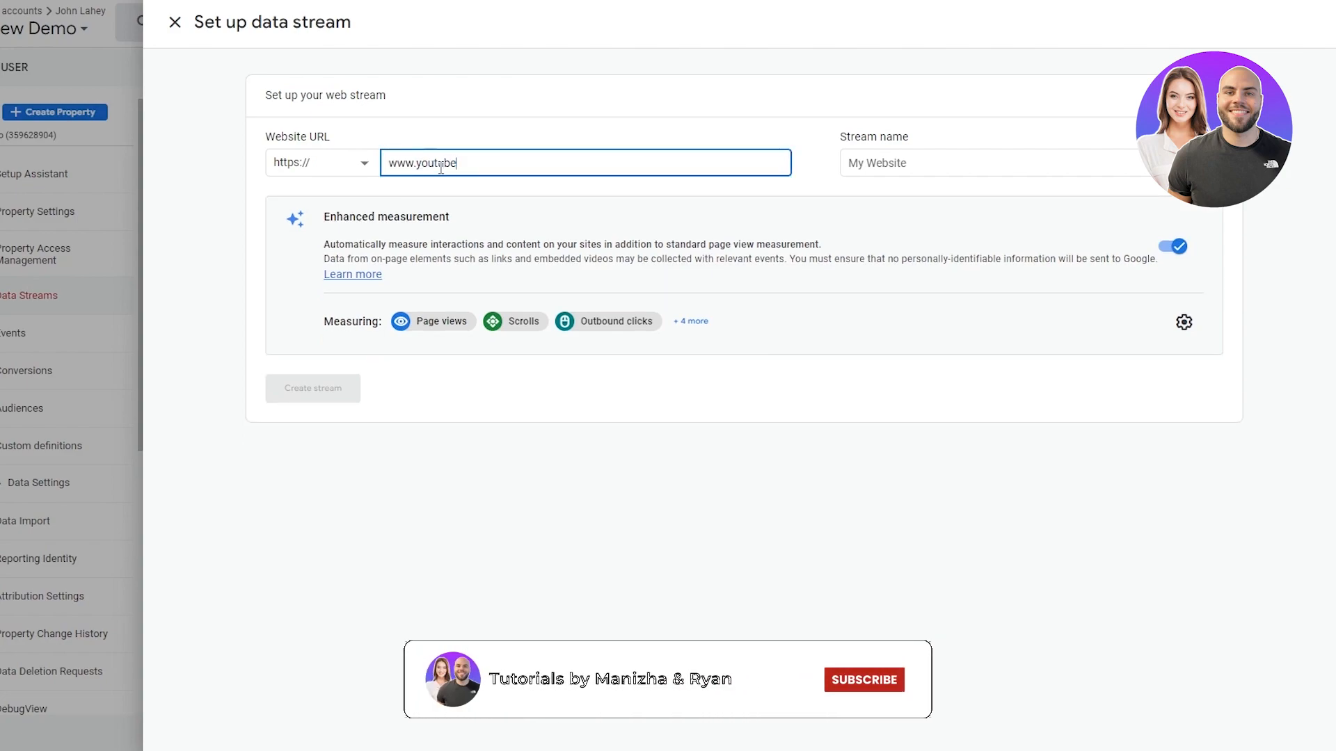
pyautogui.press('BackSpace')
pyautogui.press('BackSpace')
pyautogui.press('BackSpace')
pyautogui.press('BackSpace')
pyautogui.press('BackSpace')
pyautogui.press('BackSpace')
pyautogui.press('BackSpace')
pyautogui.press('BackSpace')
pyautogui.press('BackSpace')
pyautogui.press('BackSpace')
pyautogui.press('BackSpace')
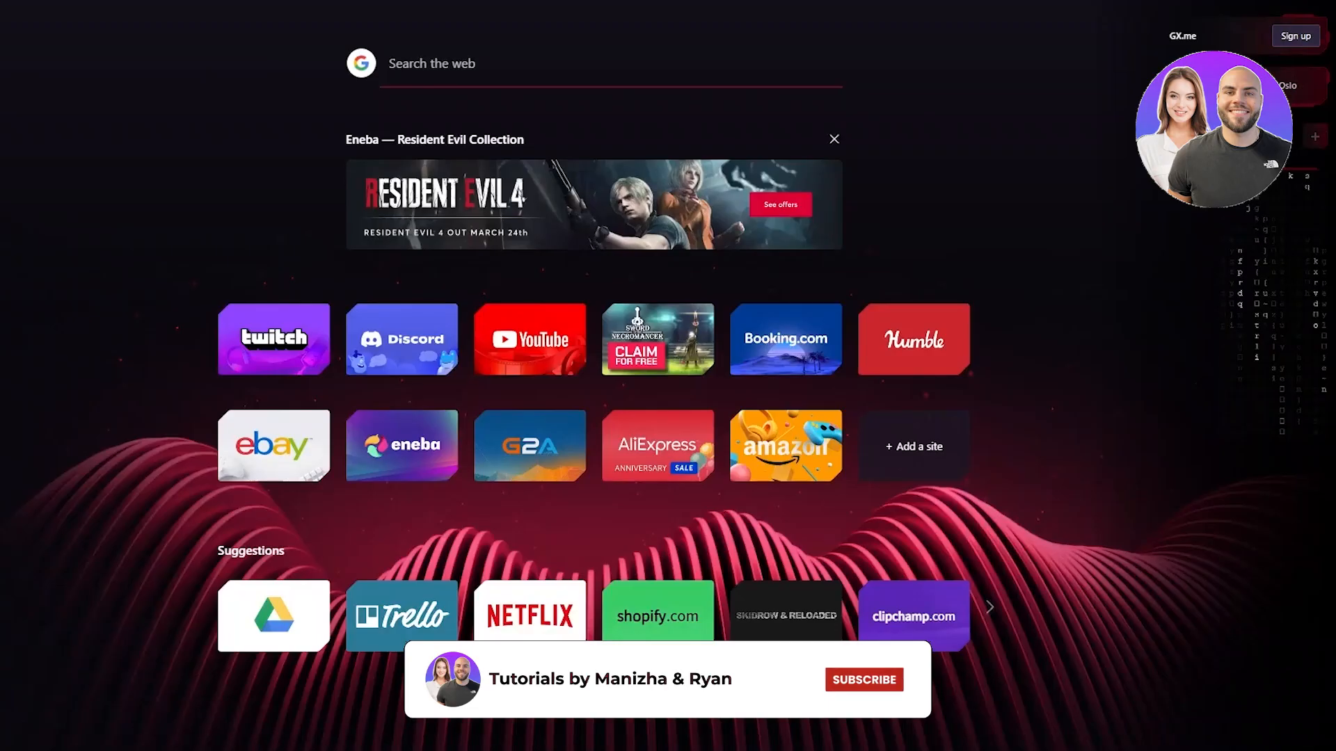
# - Switch to WordPress.com and copy the site address fruits89.wordpress.com from the site's dashboard
pyautogui.write('word')
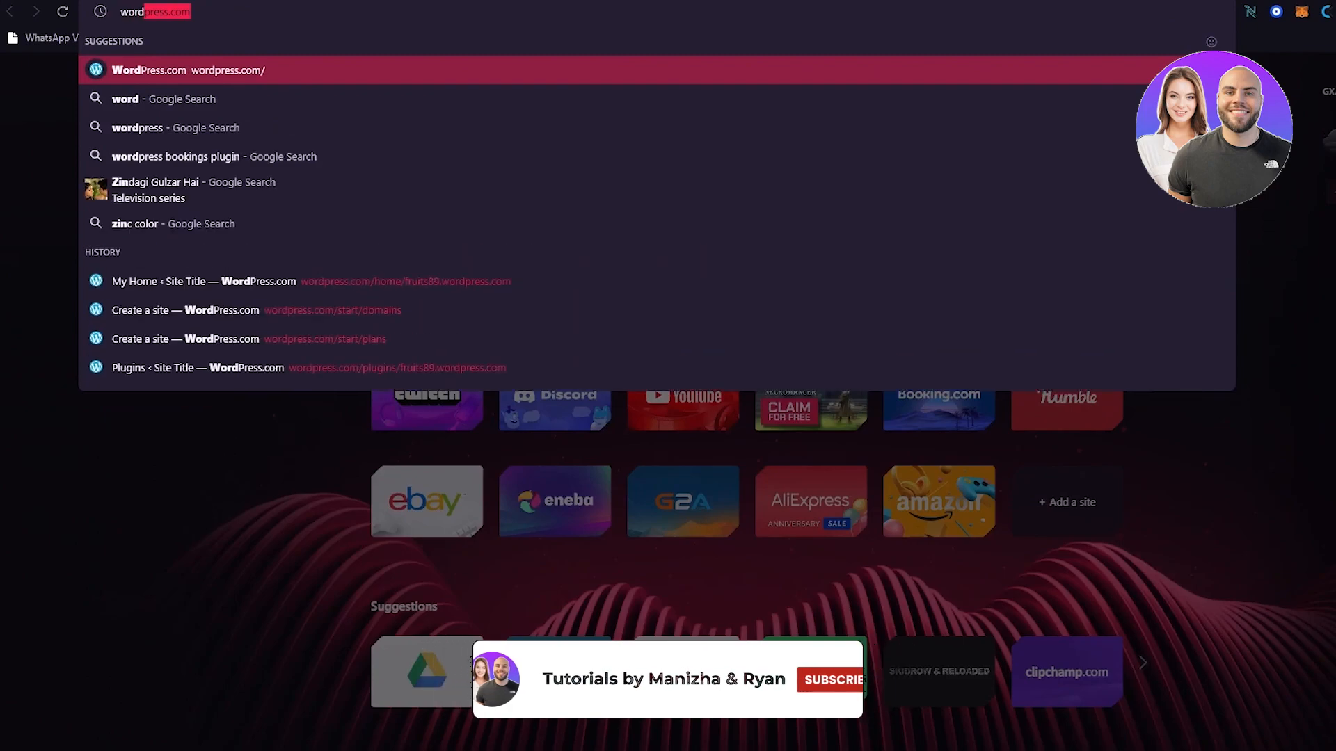
pyautogui.press('Return')
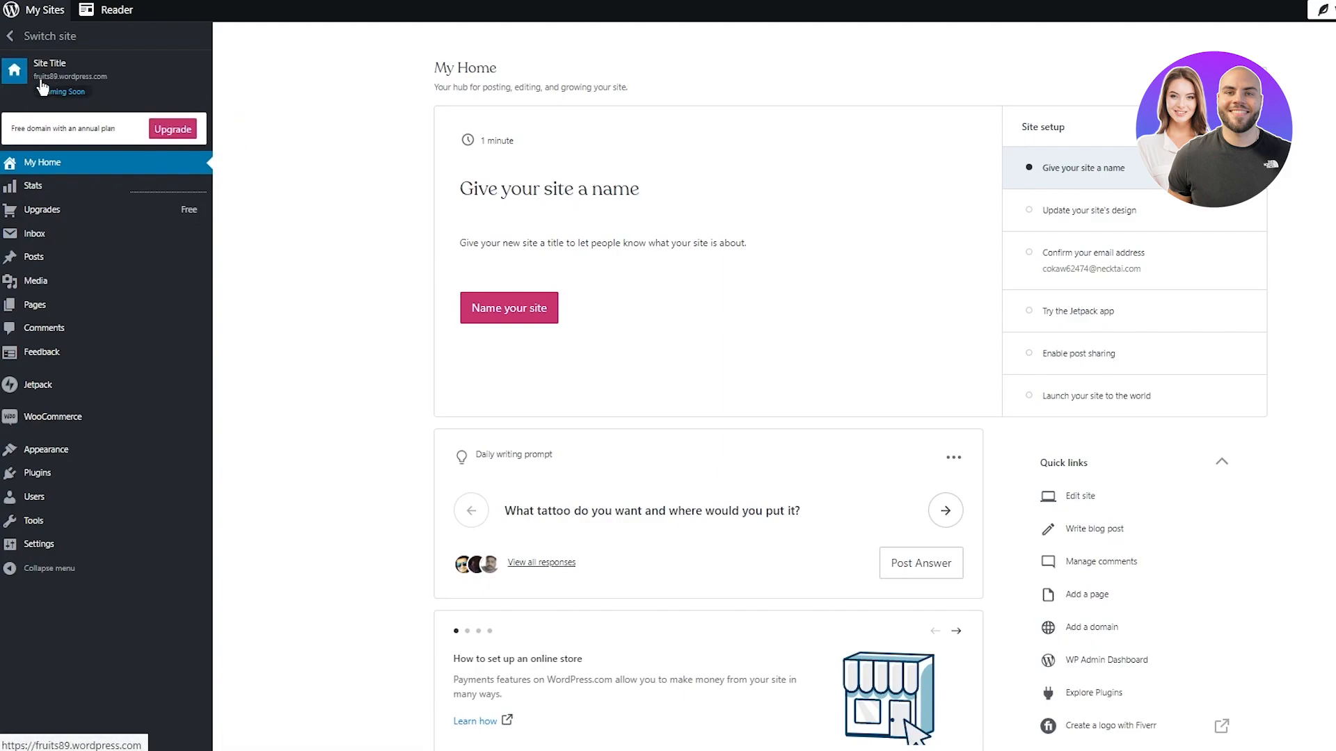
pyautogui.moveTo(39, 78); pyautogui.dragTo(126, 89)
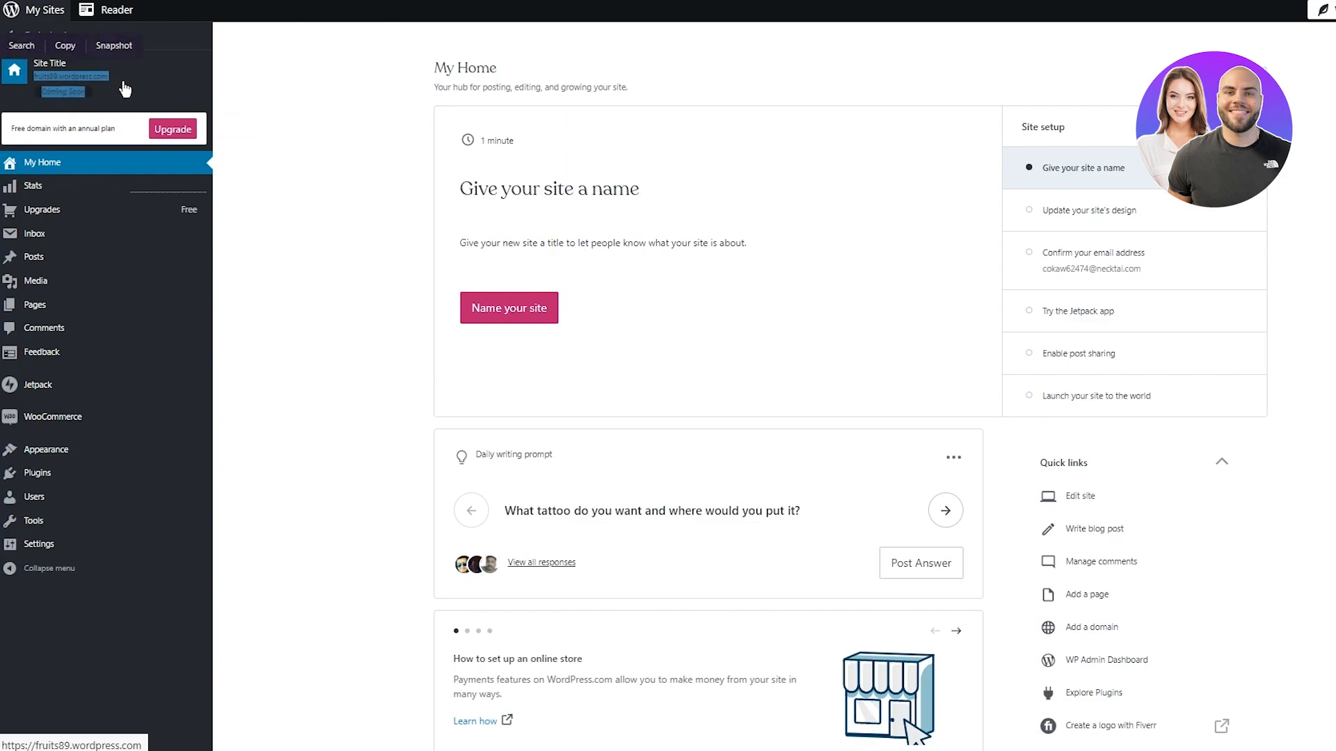
pyautogui.click(292, 98)
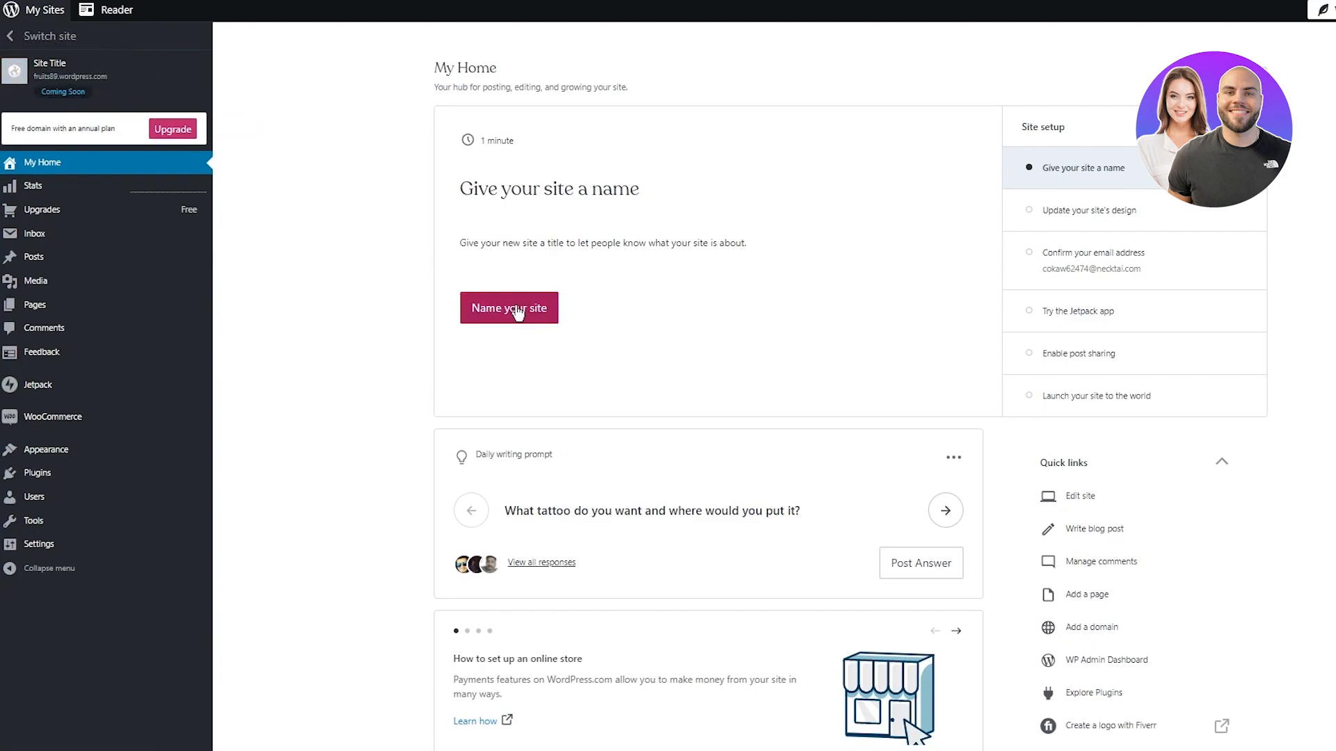
pyautogui.moveTo(34, 75); pyautogui.dragTo(107, 89)
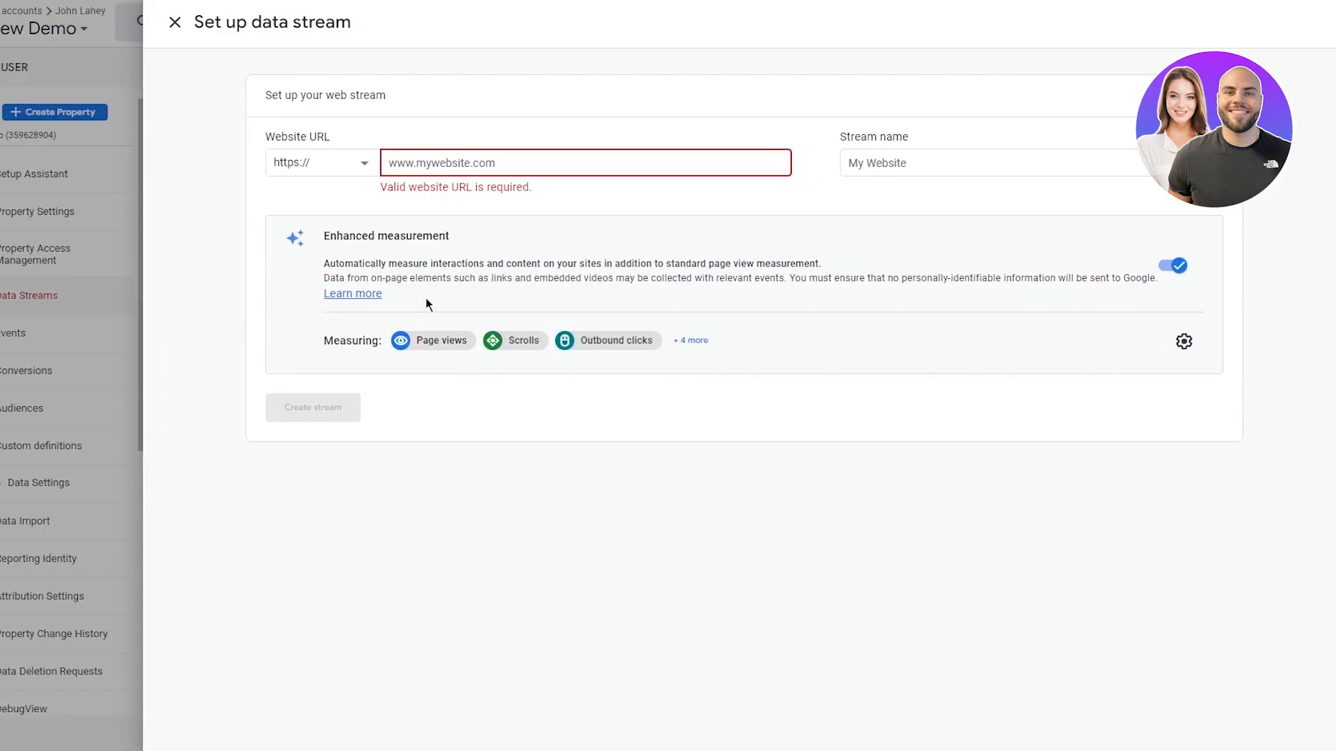
# - Create the web stream with the website URL fruits89.wordpress.com and the stream name demo
pyautogui.write('fruits89.wordpress.com')
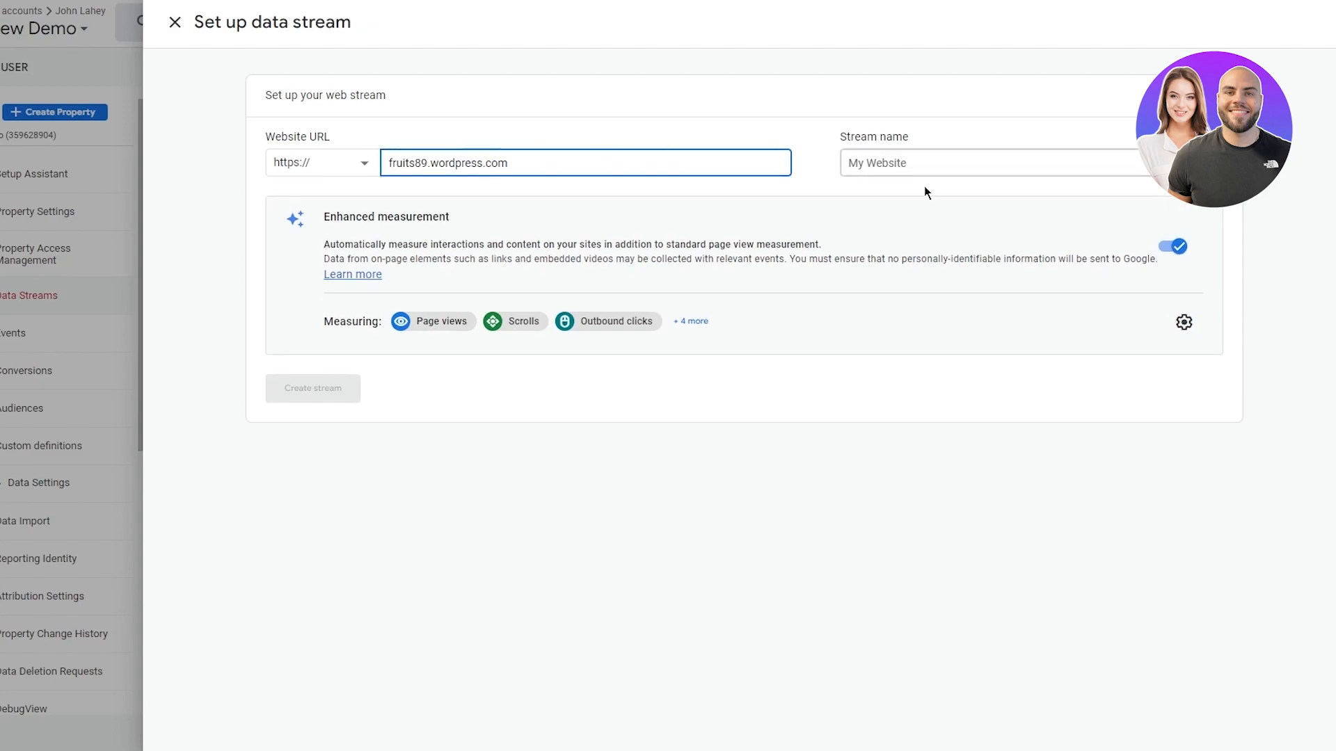
pyautogui.click(961, 160)
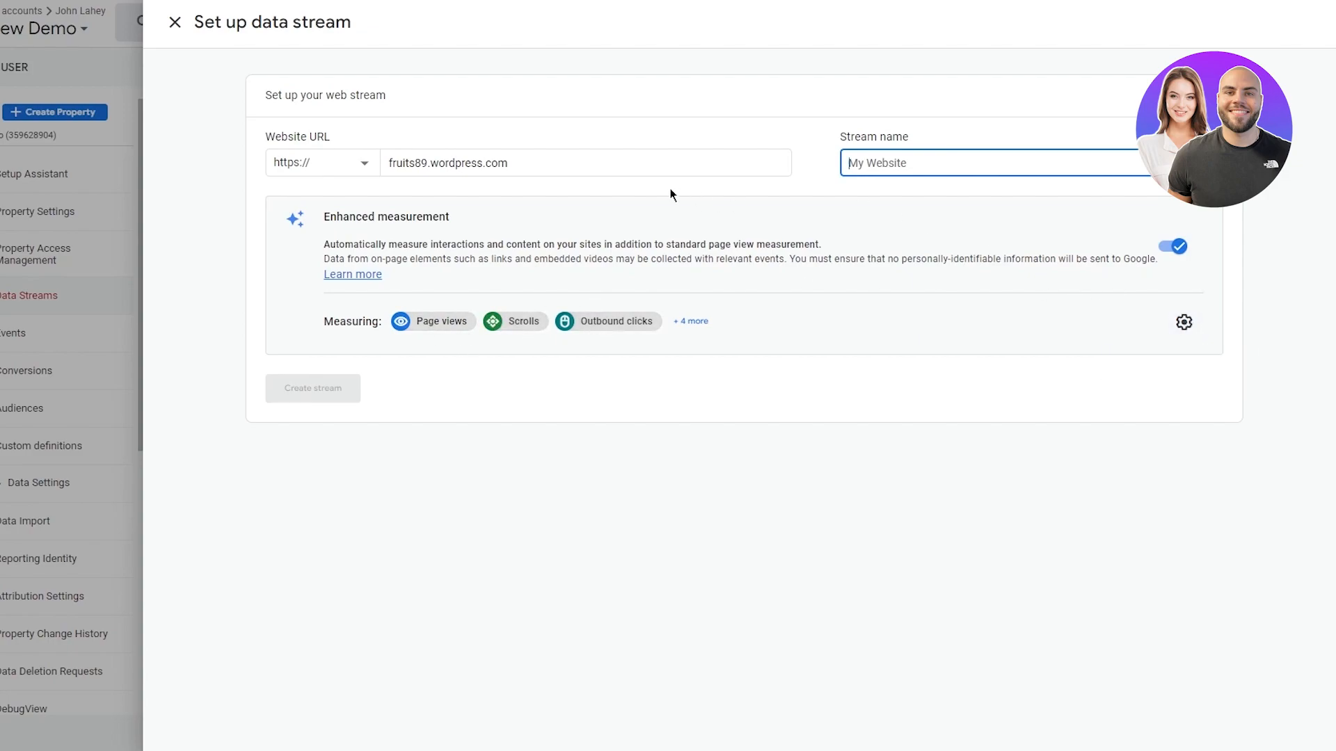
pyautogui.click(666, 165)
pyautogui.click(977, 165)
pyautogui.write('demo')
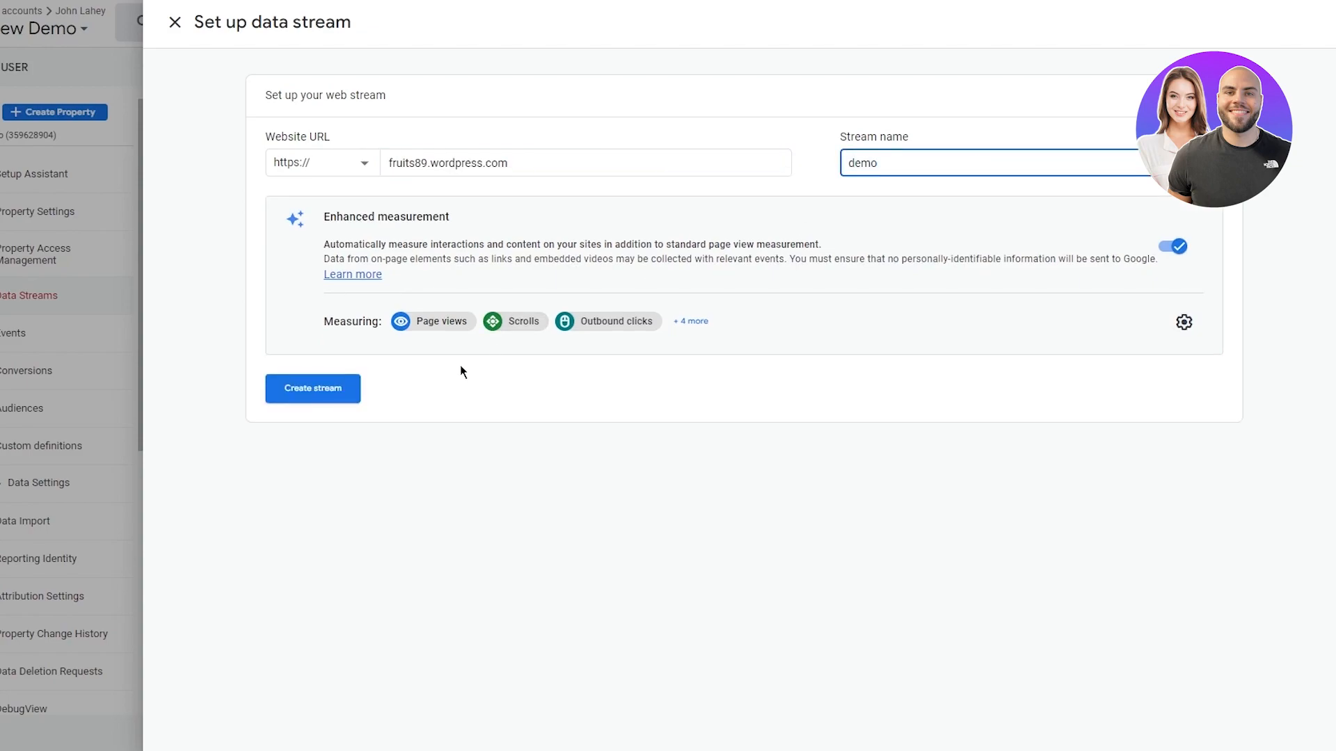
pyautogui.click(341, 397)
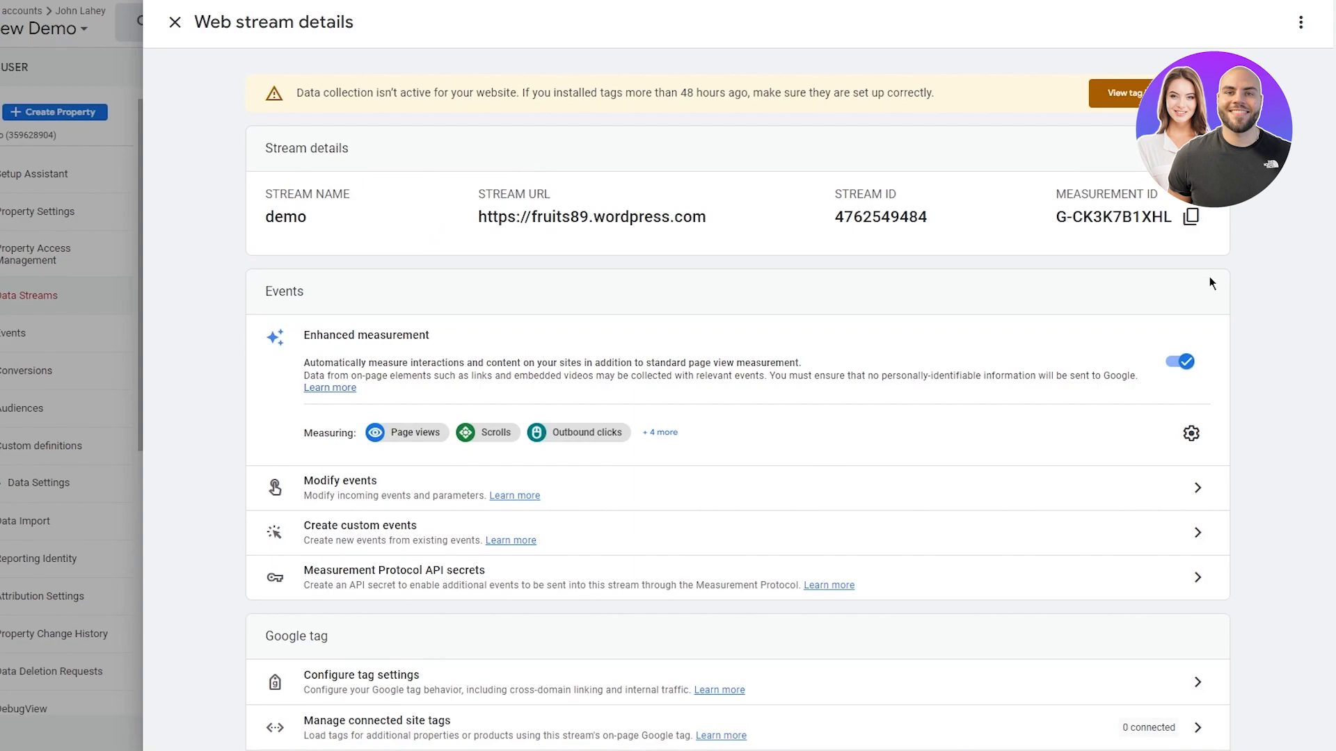
# - Review the demo stream's Google tag instructions for both website builder and manual installation, and return to the stream details
pyautogui.click(1115, 92)
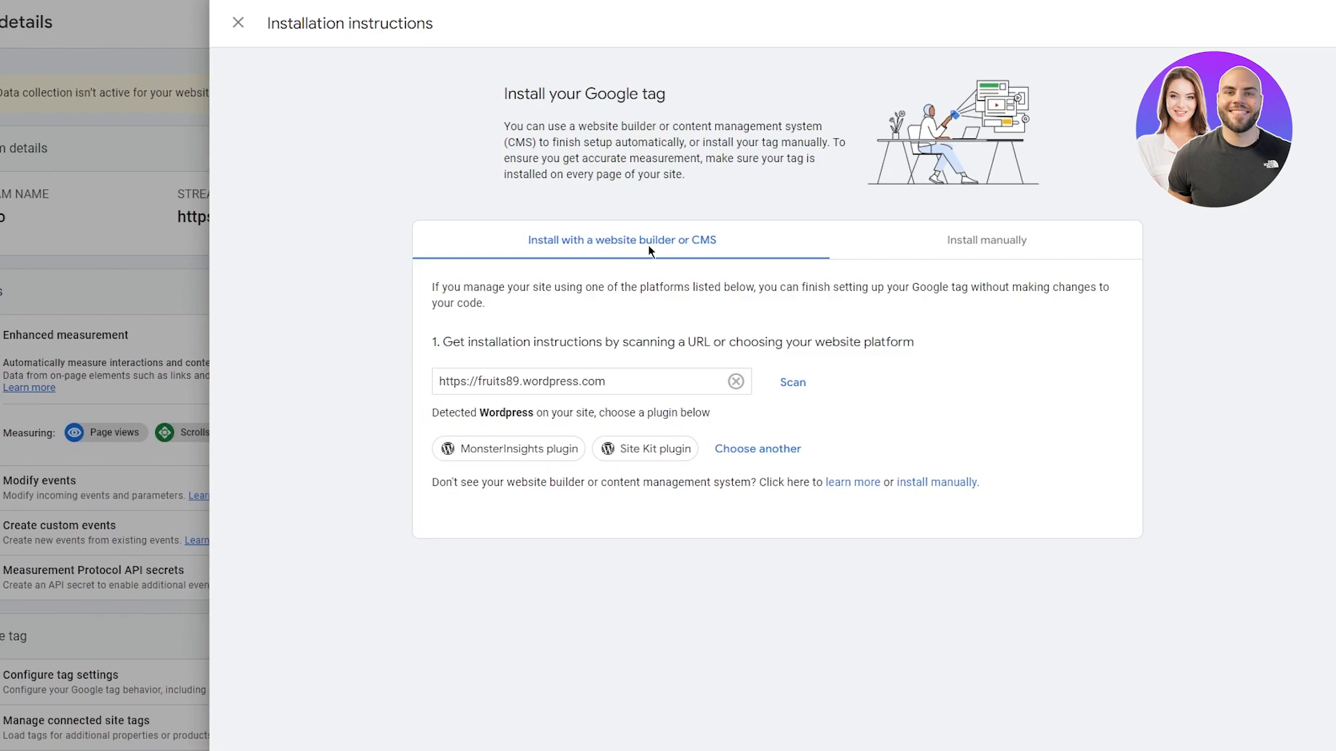
pyautogui.click(920, 259)
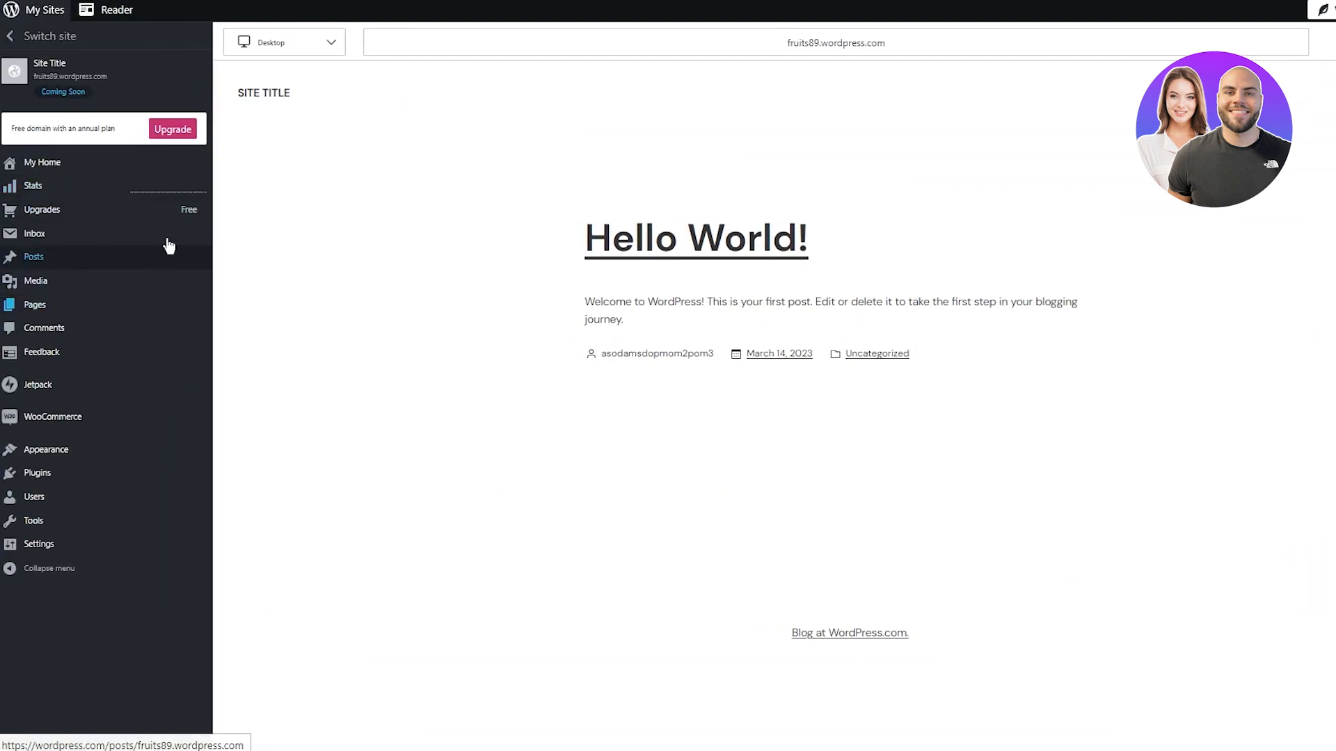
pyautogui.moveTo(104, 456)
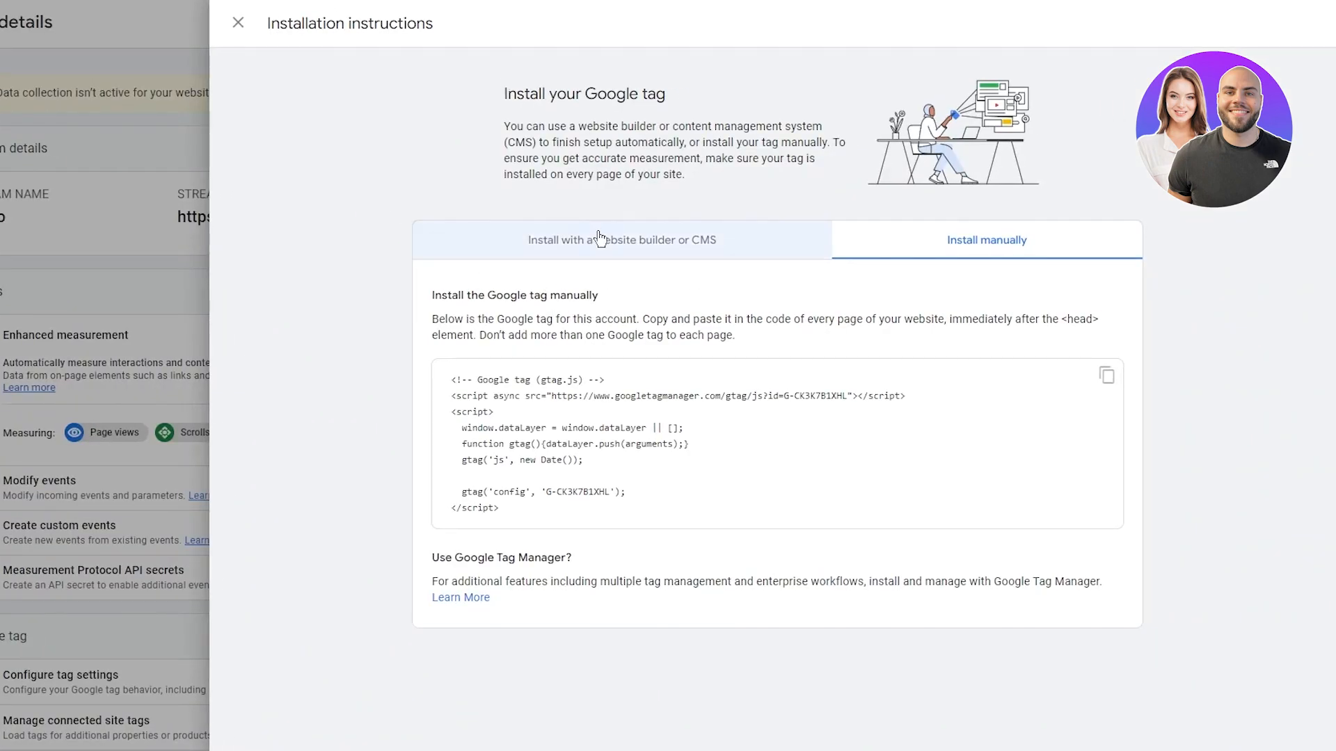
pyautogui.click(600, 239)
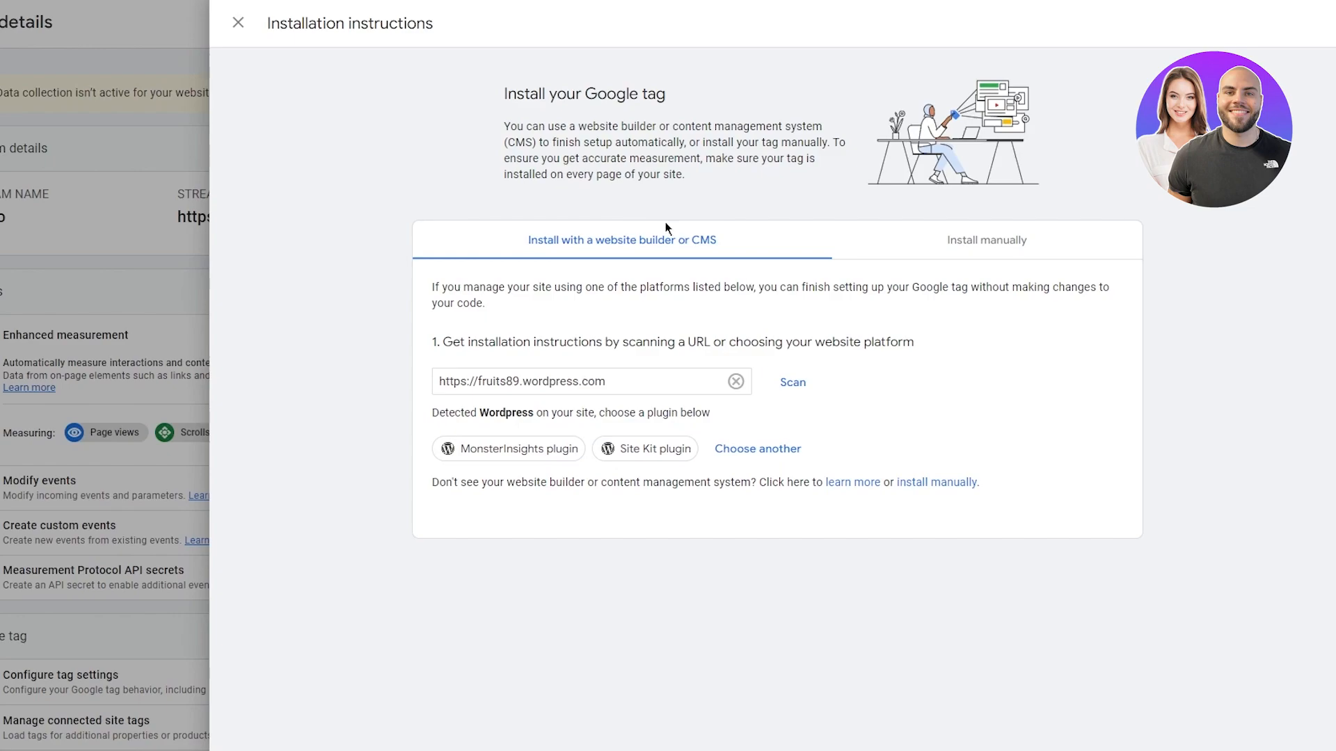
pyautogui.click(238, 22)
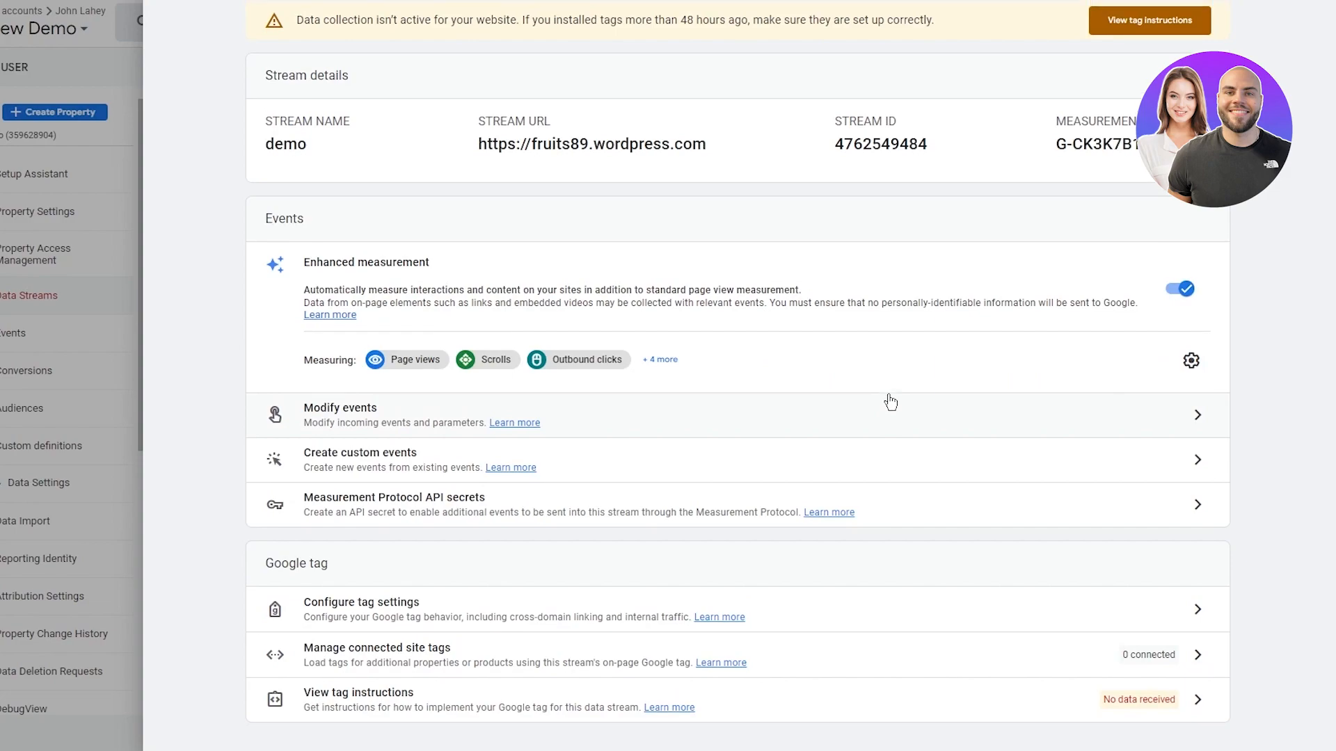
pyautogui.scroll(1, 890, 403)
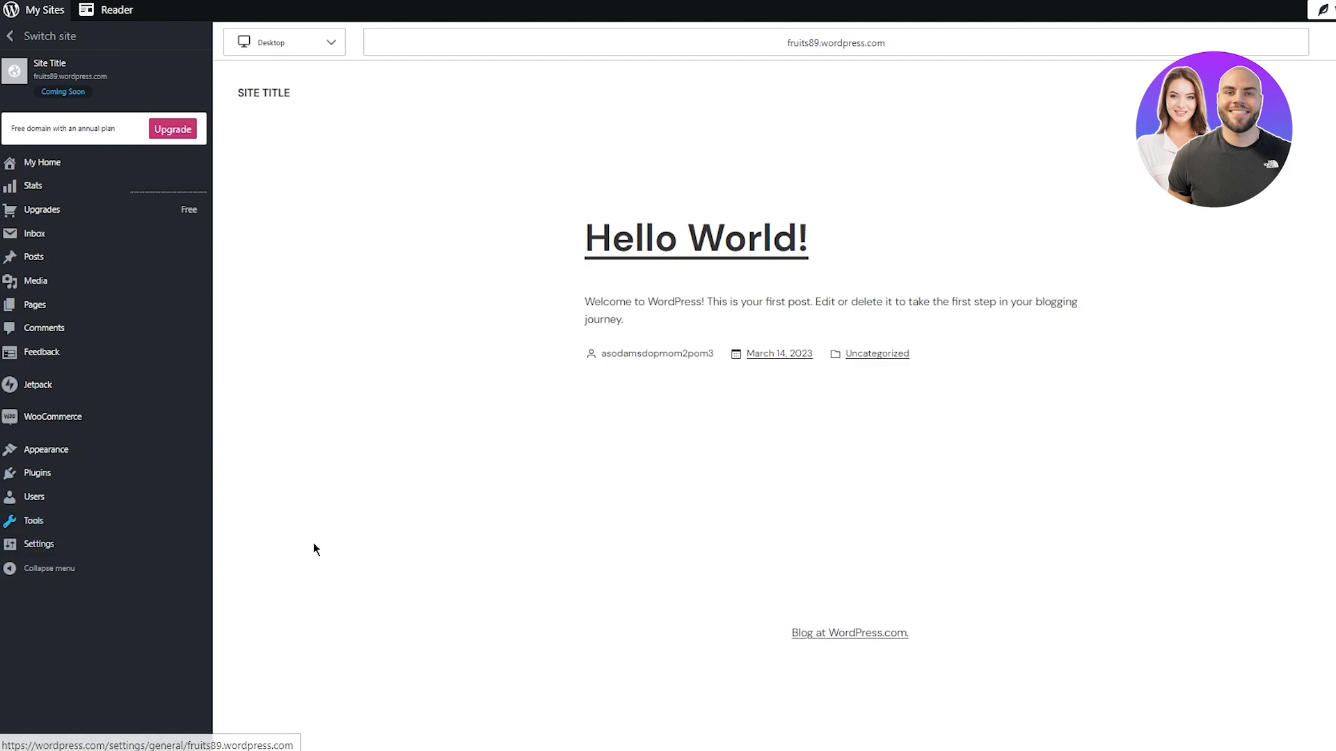
# - Switch to WordPress.com, search the site's plugins for google analytics and look through the results
pyautogui.click(83, 485)
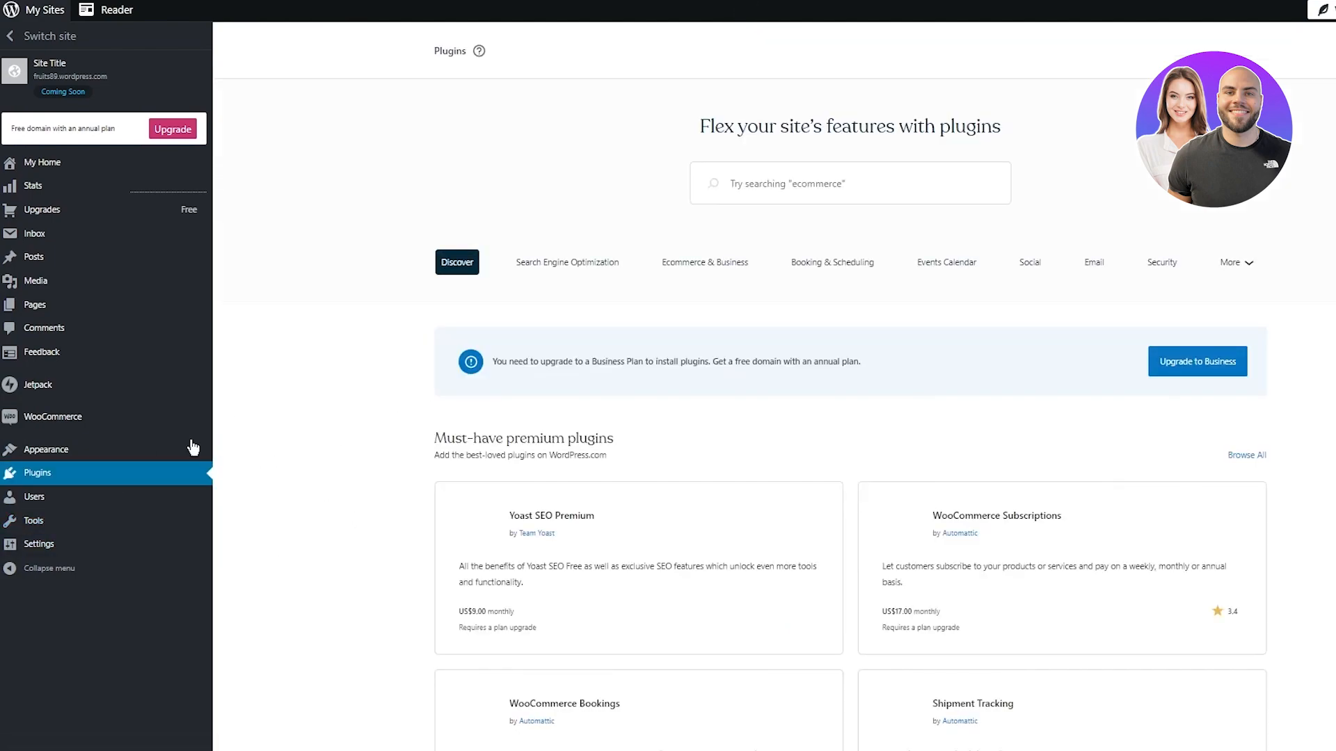
pyautogui.click(757, 188)
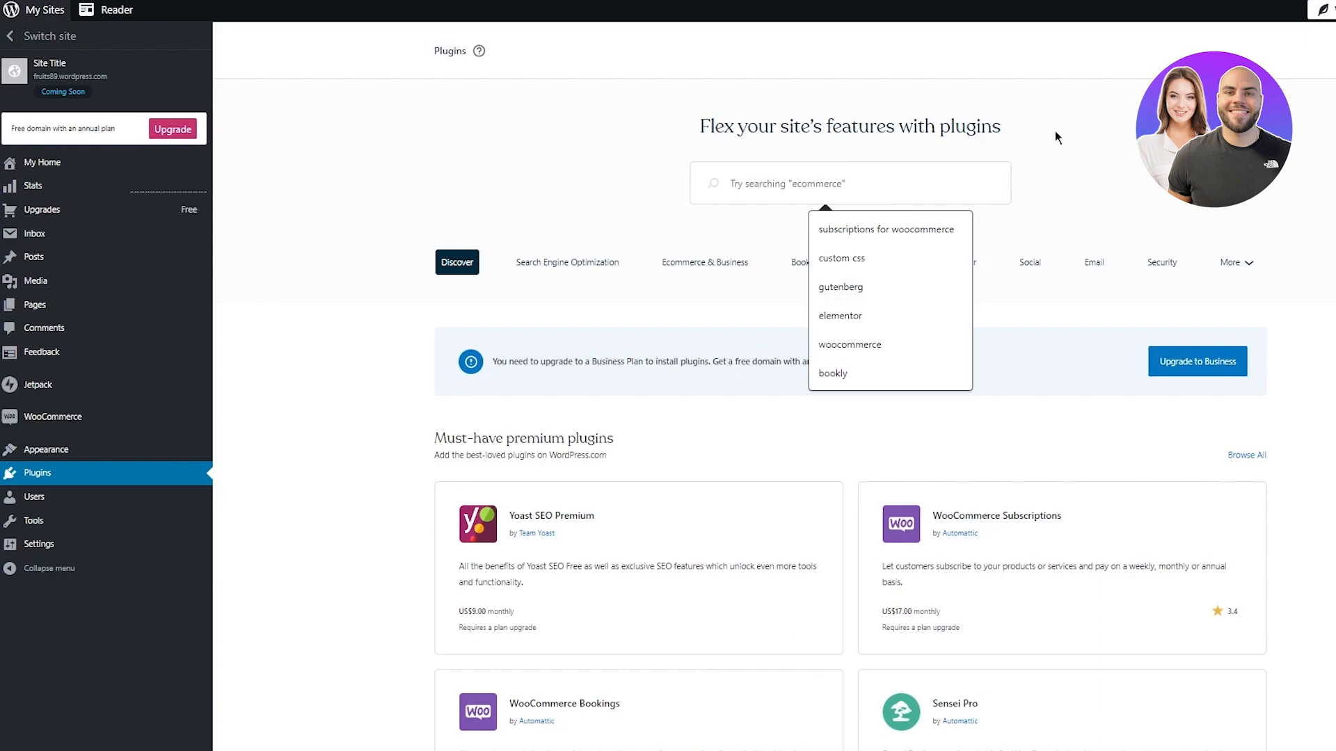
pyautogui.write('google analytics')
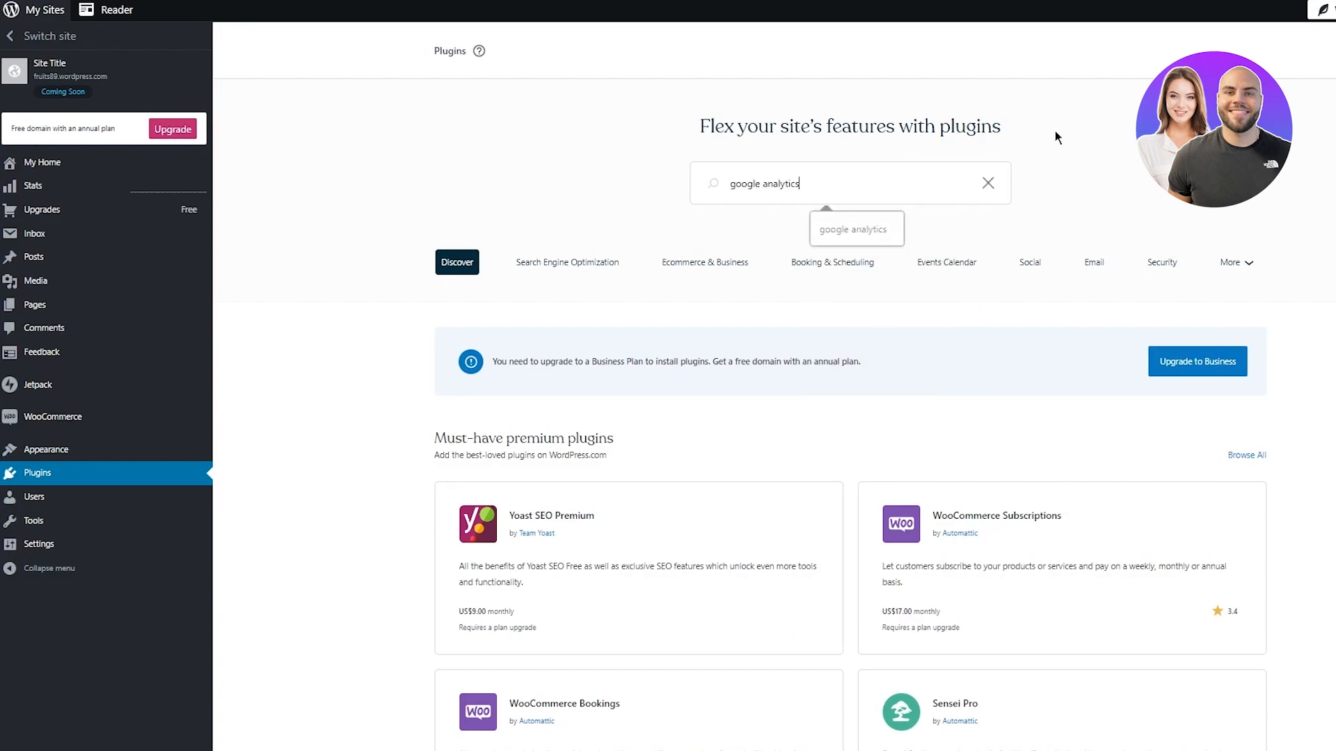
pyautogui.press('Return')
pyautogui.scroll(-4, 1055, 131)
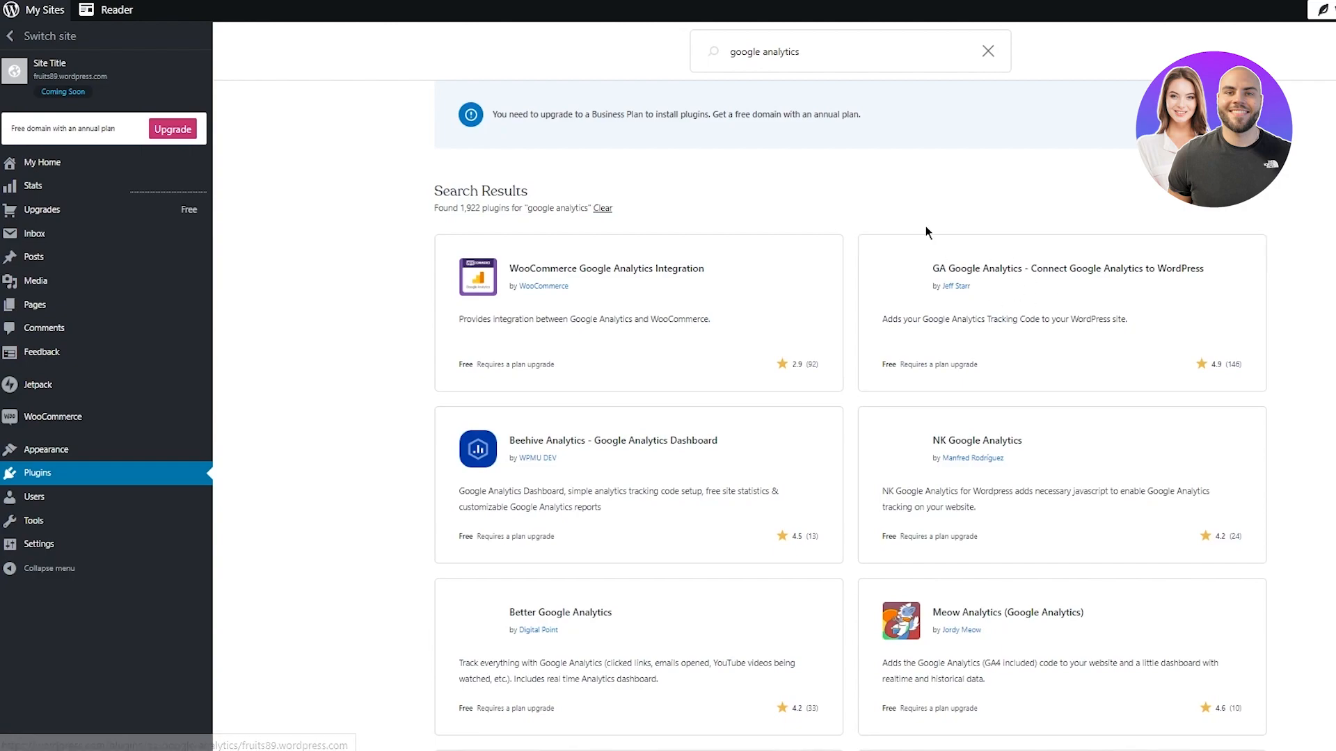
pyautogui.scroll(-5, 861, 254)
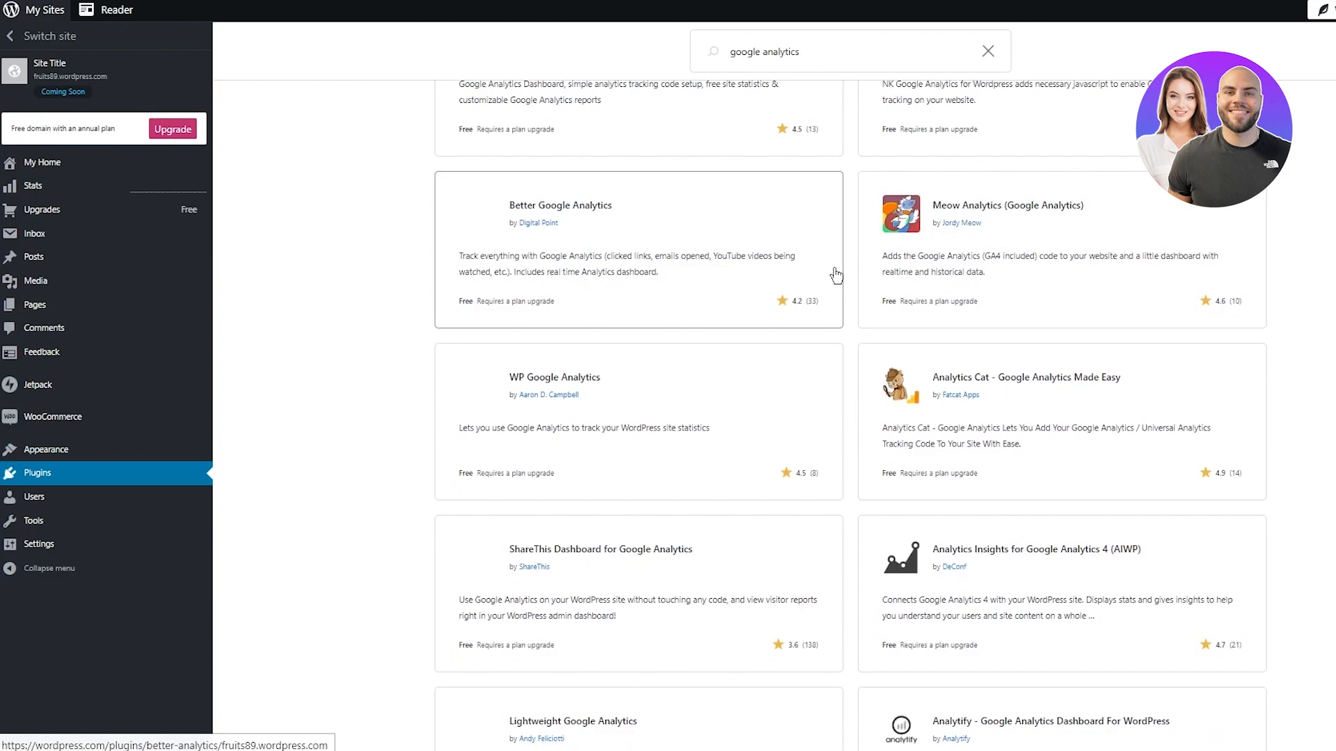
pyautogui.scroll(8, 836, 275)
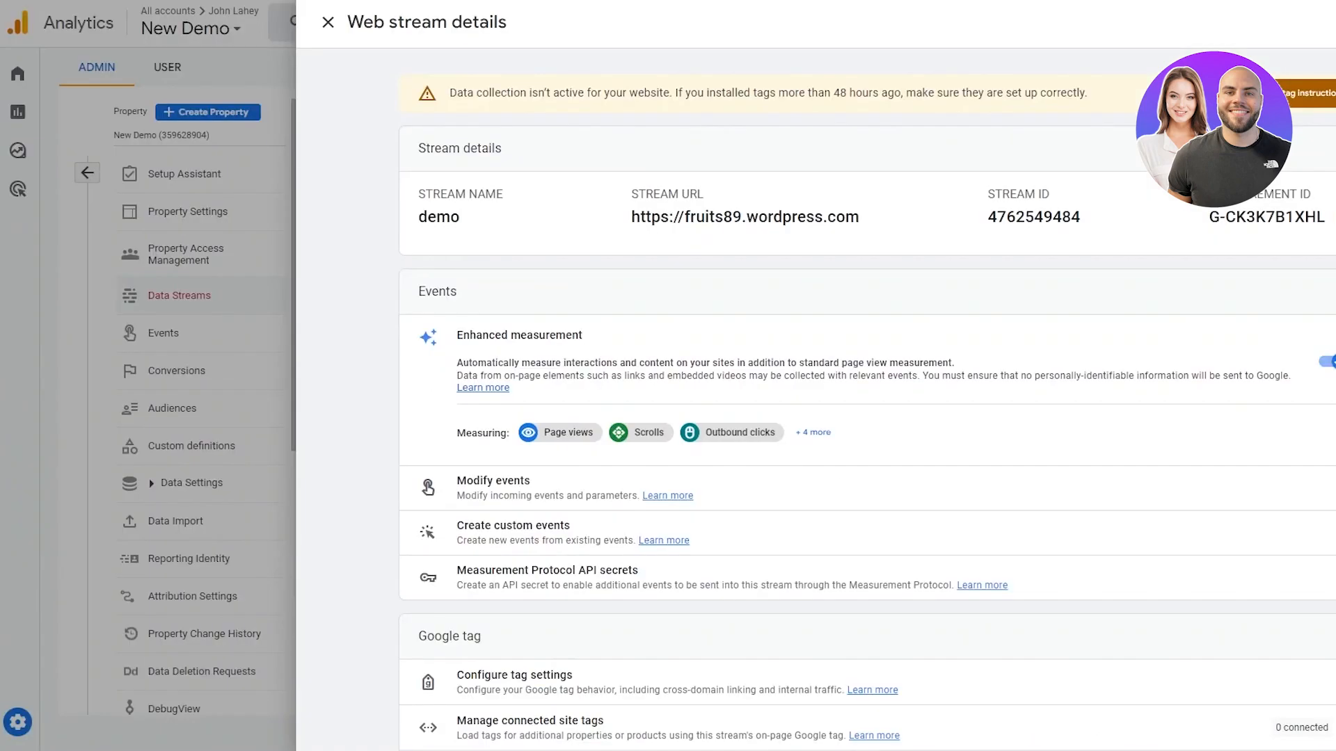
# - Switch back to Google Analytics and close the demo web stream's details to return to the property's data streams
pyautogui.click(328, 21)
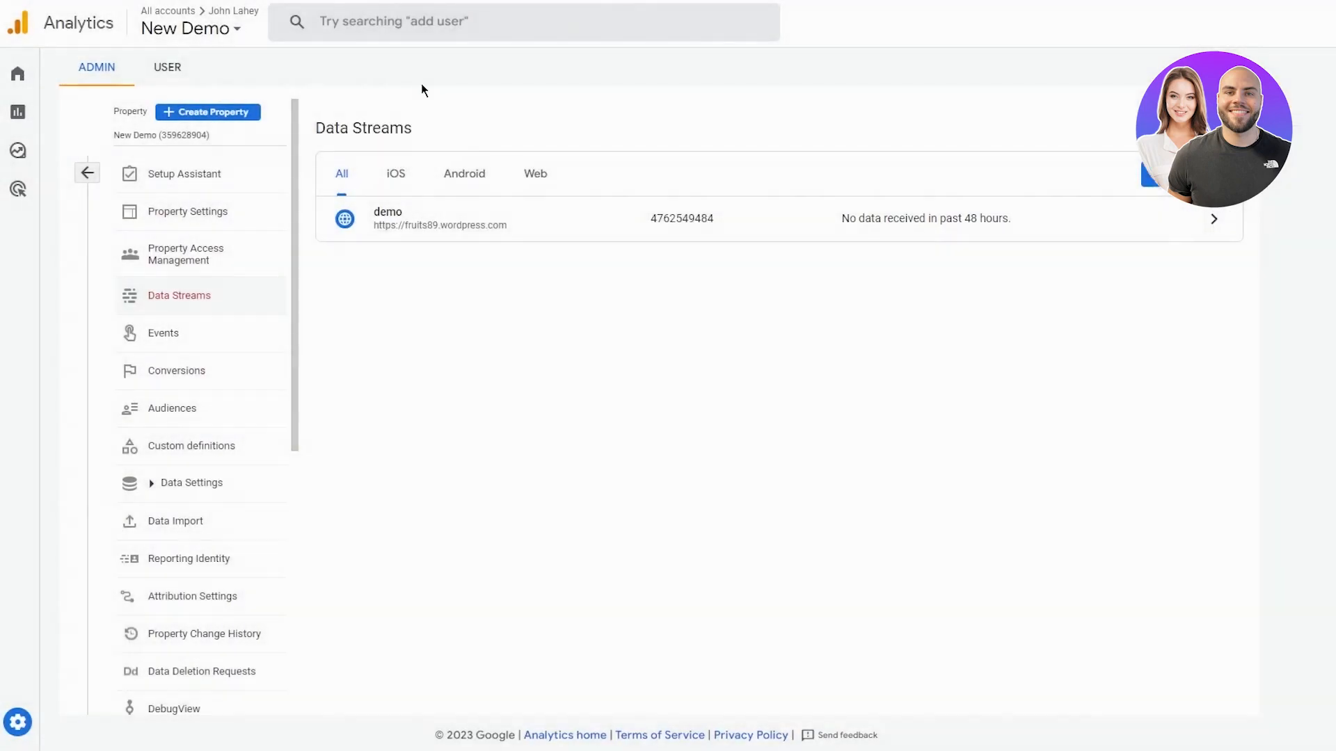